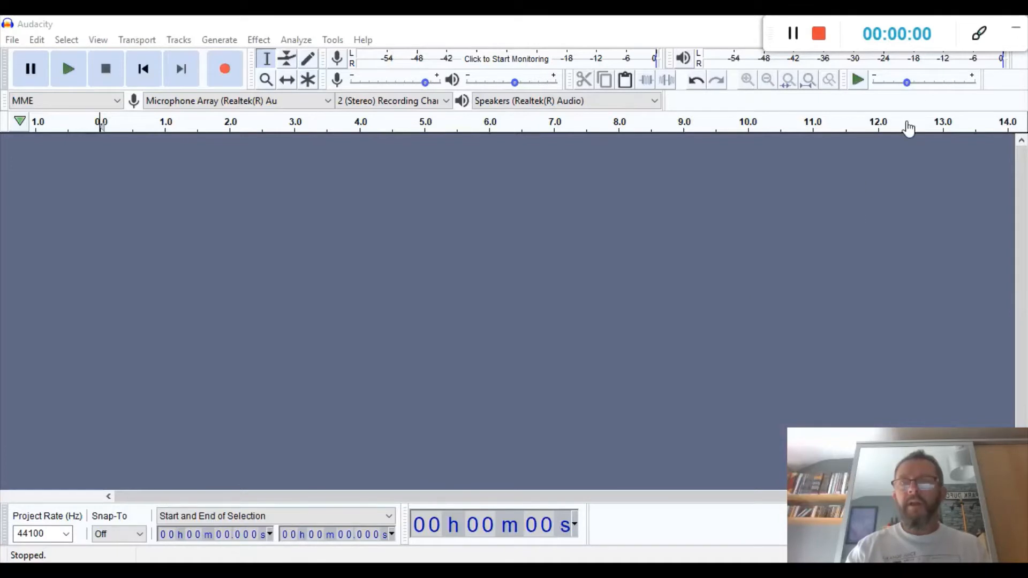
left_click_drag(1009, 41, 809, 39)
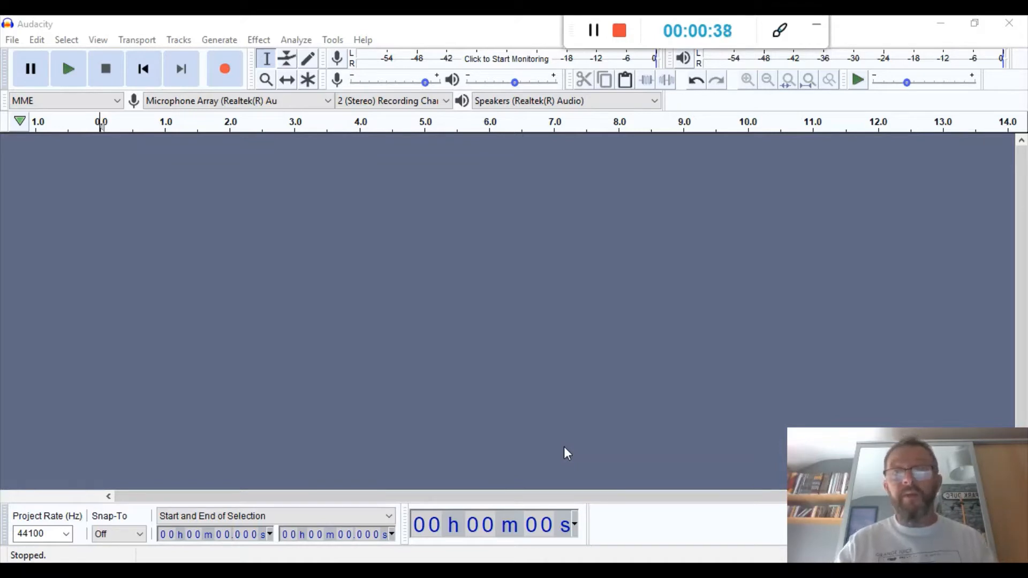
left_click(779, 31)
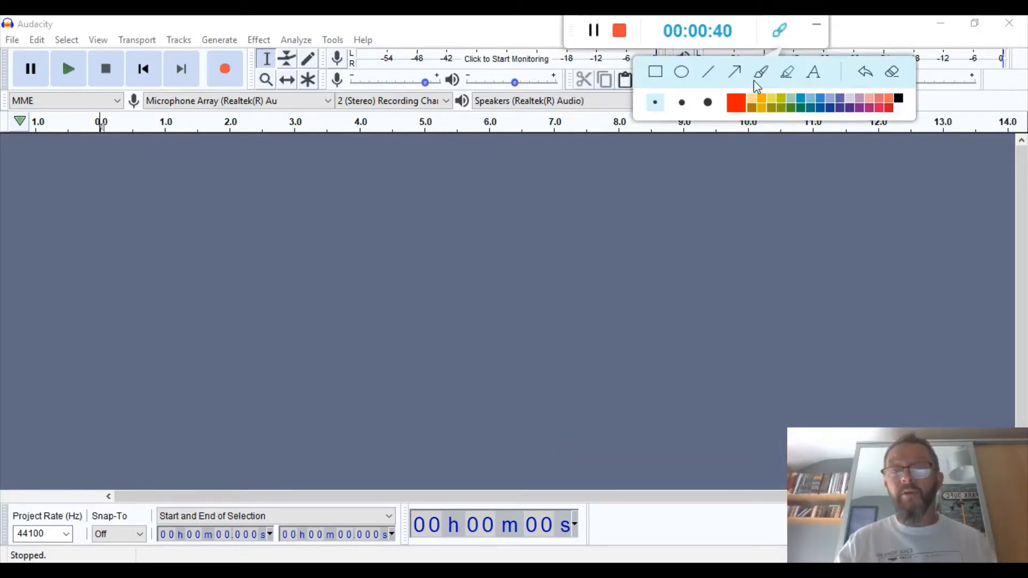
left_click(734, 71)
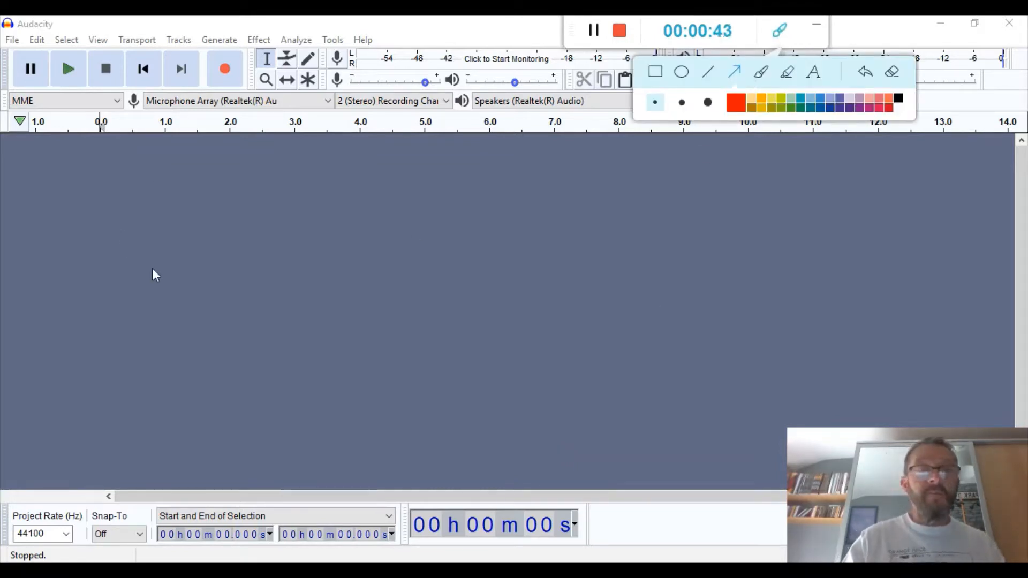
mouse_move(150, 332)
left_mouse_down()
mouse_move(98, 201)
mouse_move(32, 86)
left_mouse_up()
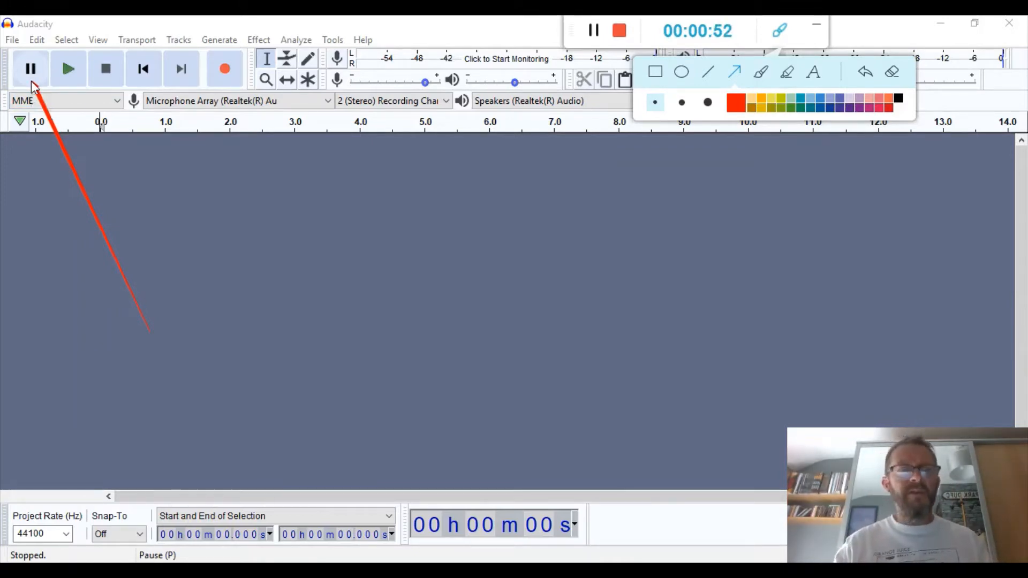
mouse_move(31, 81)
left_mouse_down()
mouse_move(91, 79)
mouse_move(31, 81)
mouse_move(42, 91)
mouse_move(73, 86)
left_mouse_up()
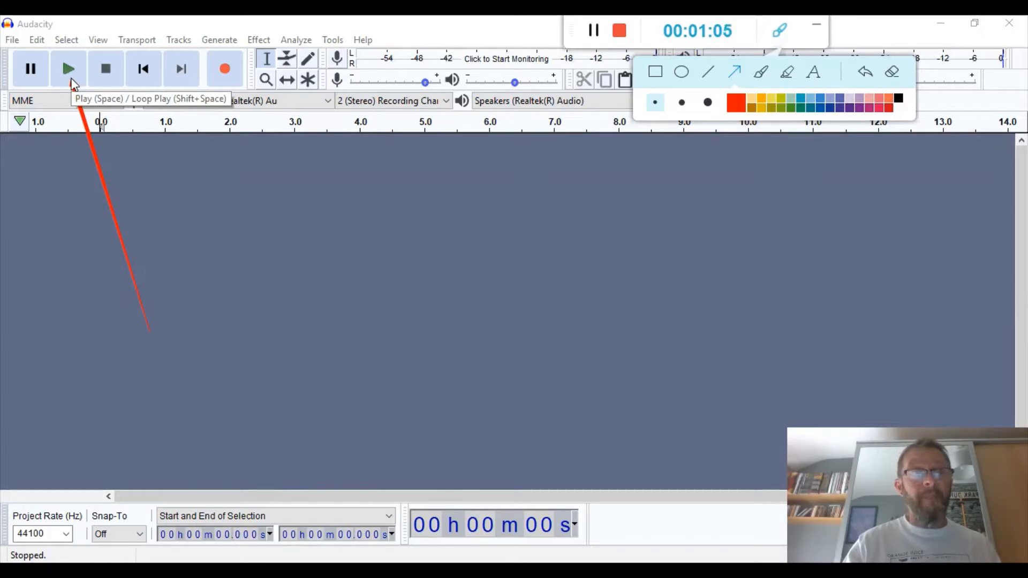
mouse_move(74, 84)
left_mouse_down()
mouse_move(117, 84)
mouse_move(104, 70)
mouse_move(113, 80)
mouse_move(177, 76)
mouse_move(145, 80)
left_mouse_up()
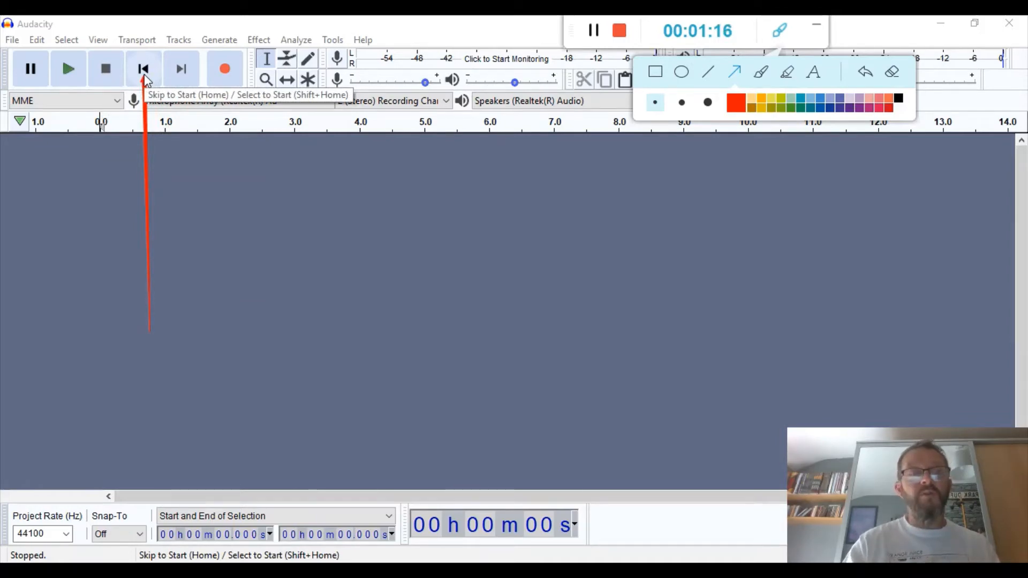
left_click_drag(144, 80, 184, 86)
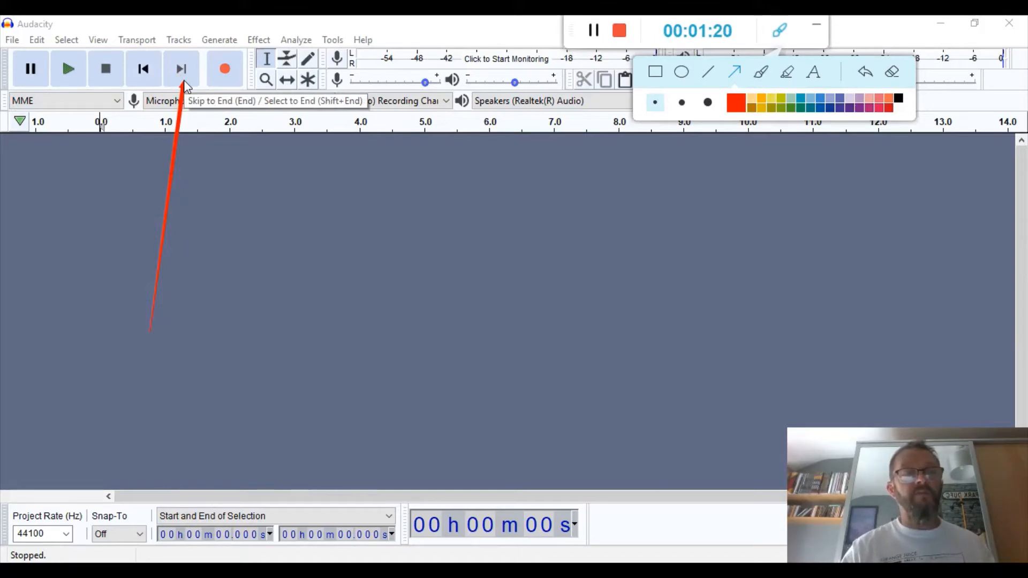
left_click_drag(184, 85, 225, 86)
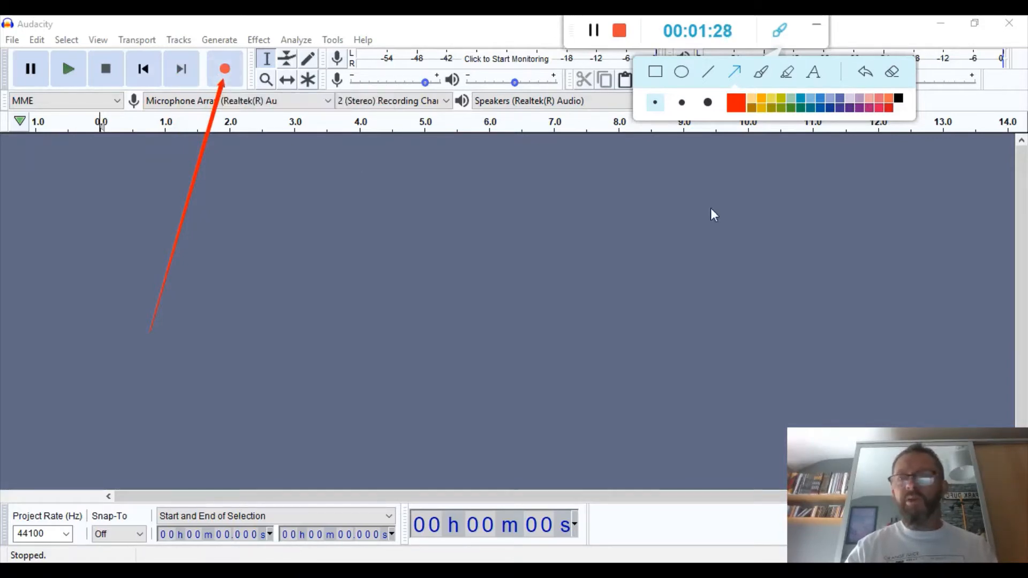
left_click(866, 74)
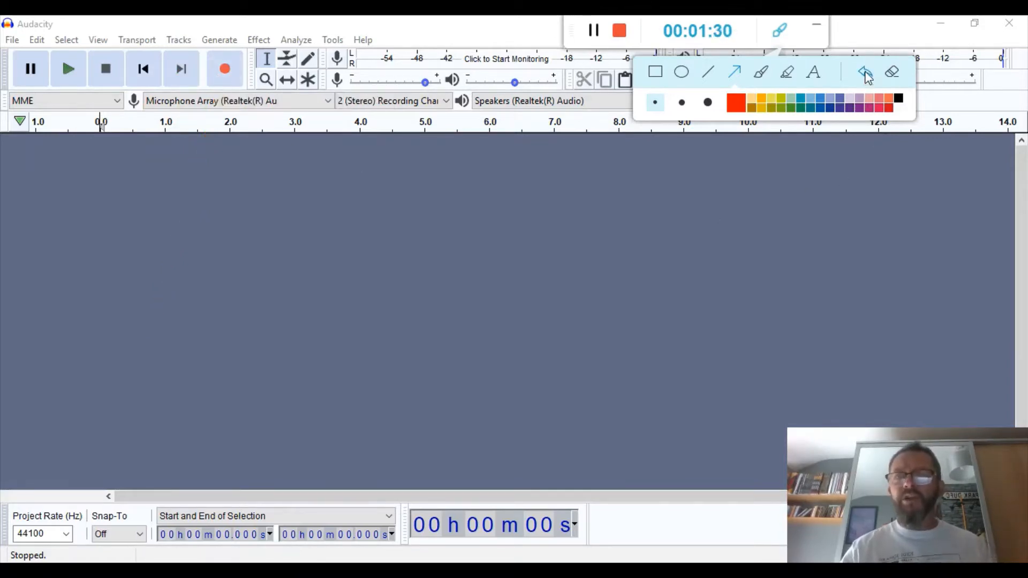
left_click(779, 31)
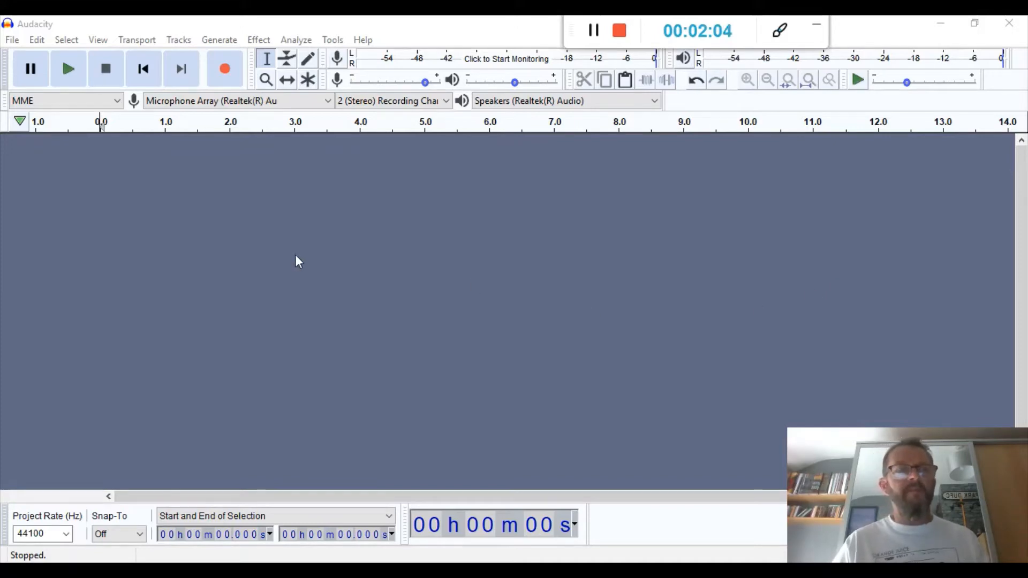
Record about 32 seconds of stereo microphone audio into a new track and stop the recording.
left_click(226, 70)
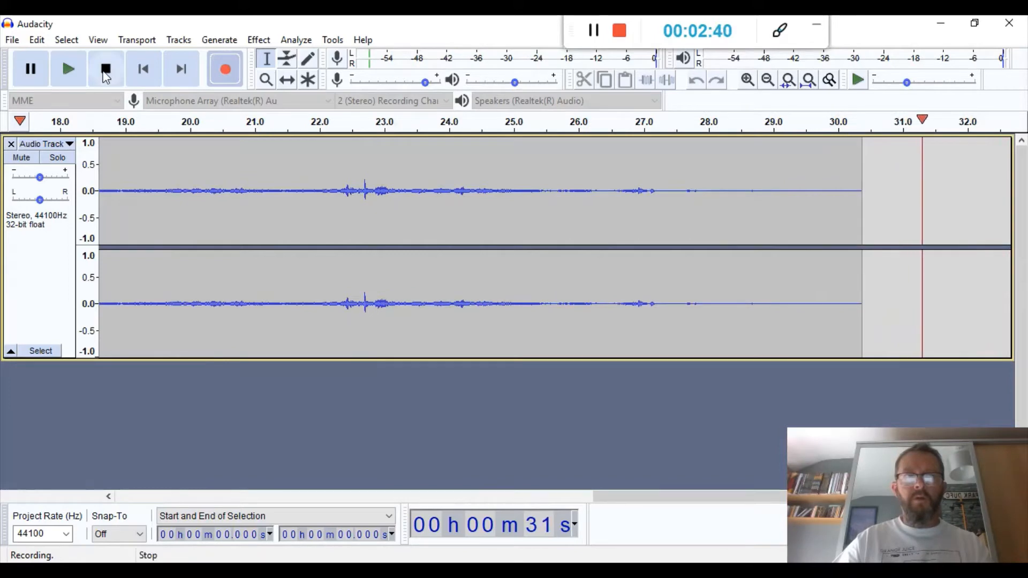
left_click(106, 70)
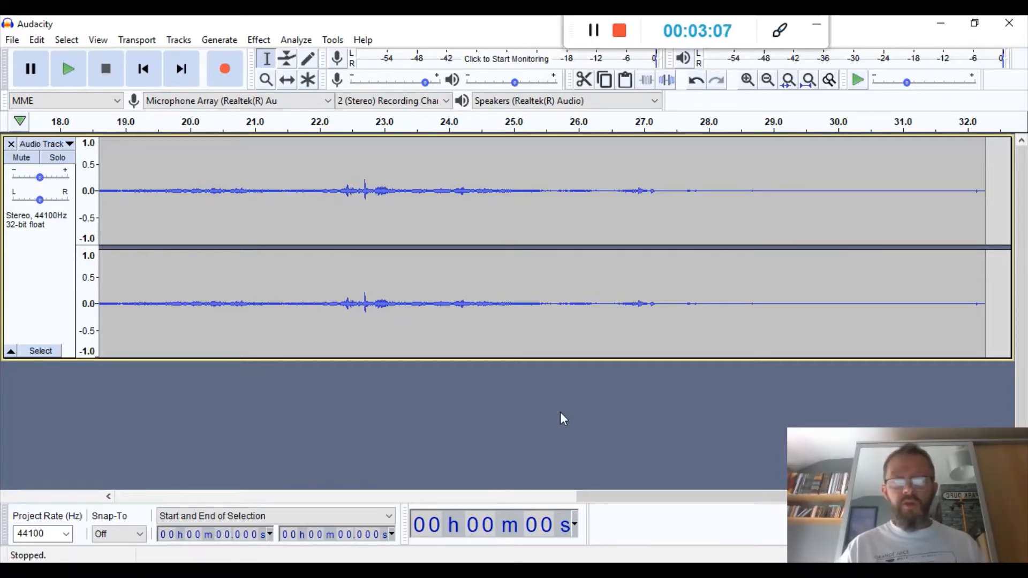
left_click_drag(719, 497, 182, 494)
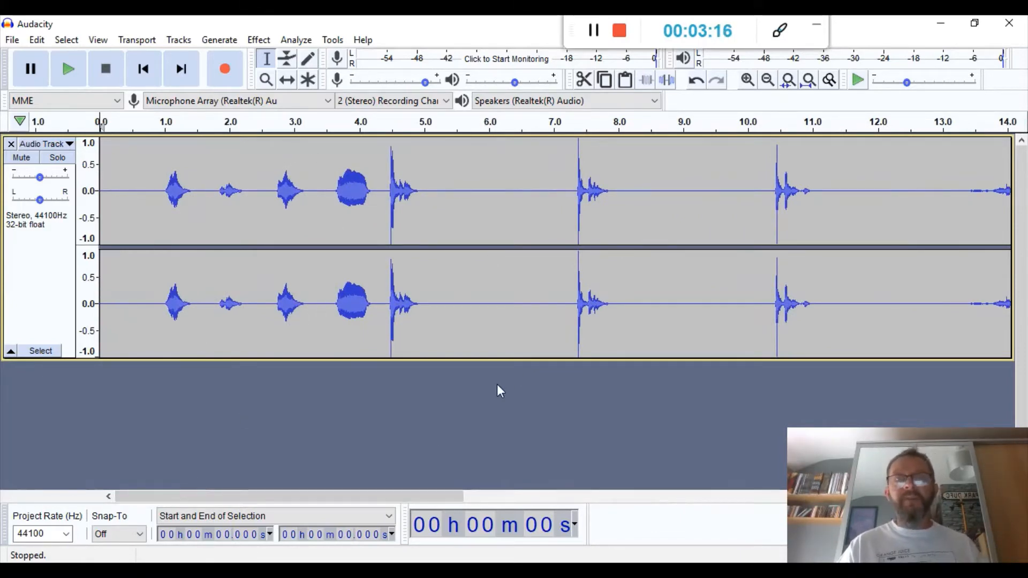
left_click(779, 30)
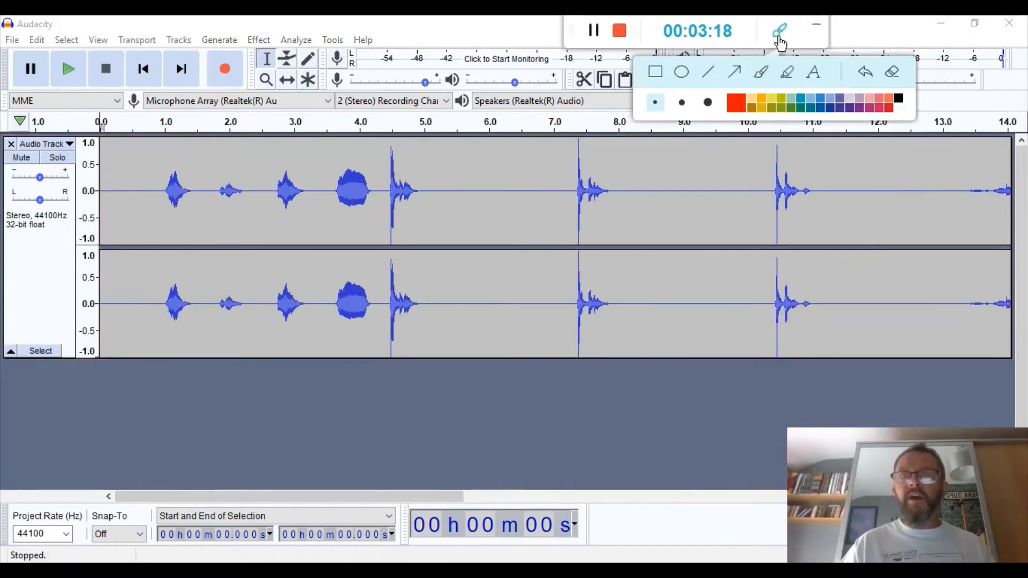
left_click(735, 75)
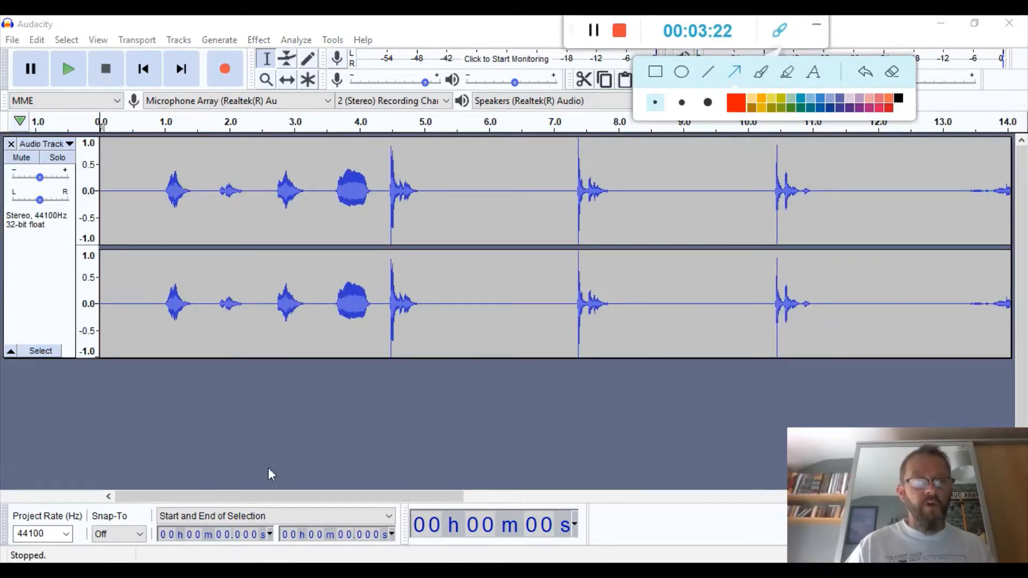
mouse_move(261, 465)
left_mouse_down()
mouse_move(184, 340)
mouse_move(271, 322)
mouse_move(334, 326)
mouse_move(179, 325)
mouse_move(192, 335)
mouse_move(183, 327)
mouse_move(231, 306)
mouse_move(333, 316)
mouse_move(328, 340)
mouse_move(279, 345)
mouse_move(196, 322)
mouse_move(239, 306)
mouse_move(333, 313)
mouse_move(345, 281)
mouse_move(306, 342)
mouse_move(253, 319)
mouse_move(192, 321)
mouse_move(386, 322)
mouse_move(384, 291)
mouse_move(384, 322)
left_mouse_up()
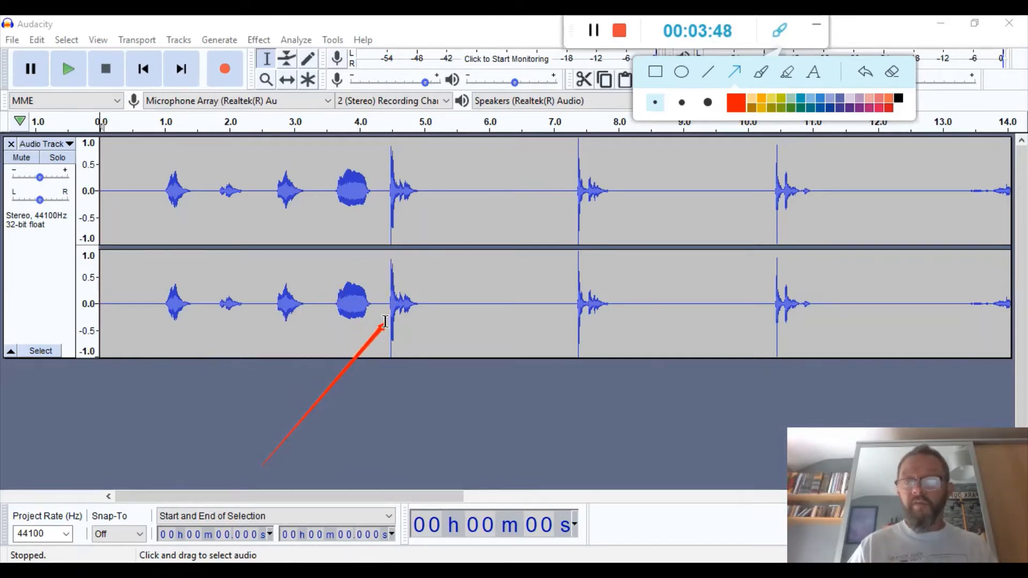
mouse_move(385, 321)
left_mouse_down()
mouse_move(459, 346)
mouse_move(565, 323)
mouse_move(591, 284)
mouse_move(584, 288)
mouse_move(672, 316)
mouse_move(780, 305)
mouse_move(768, 315)
mouse_move(985, 315)
mouse_move(915, 334)
left_mouse_up()
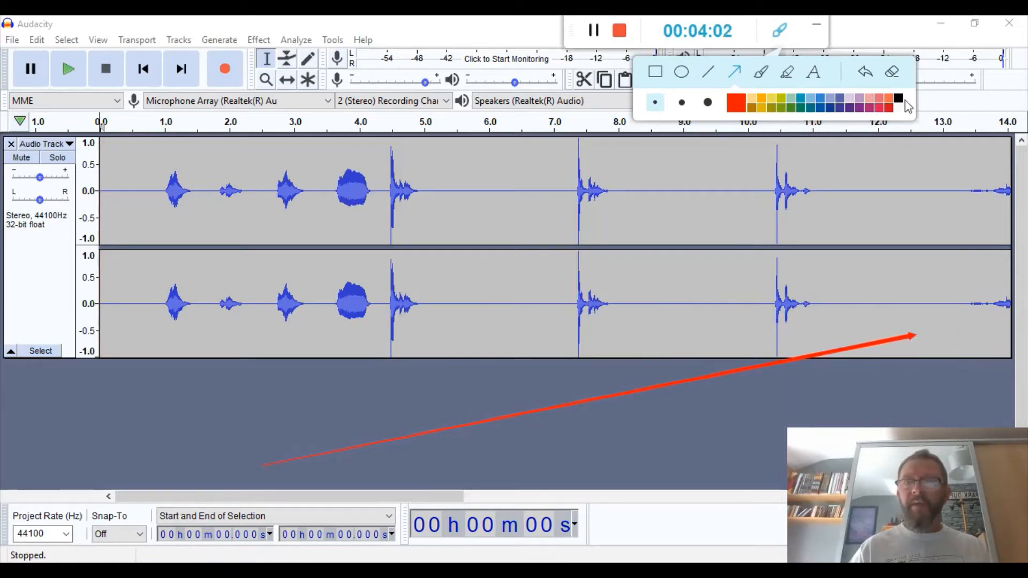
left_click(864, 73)
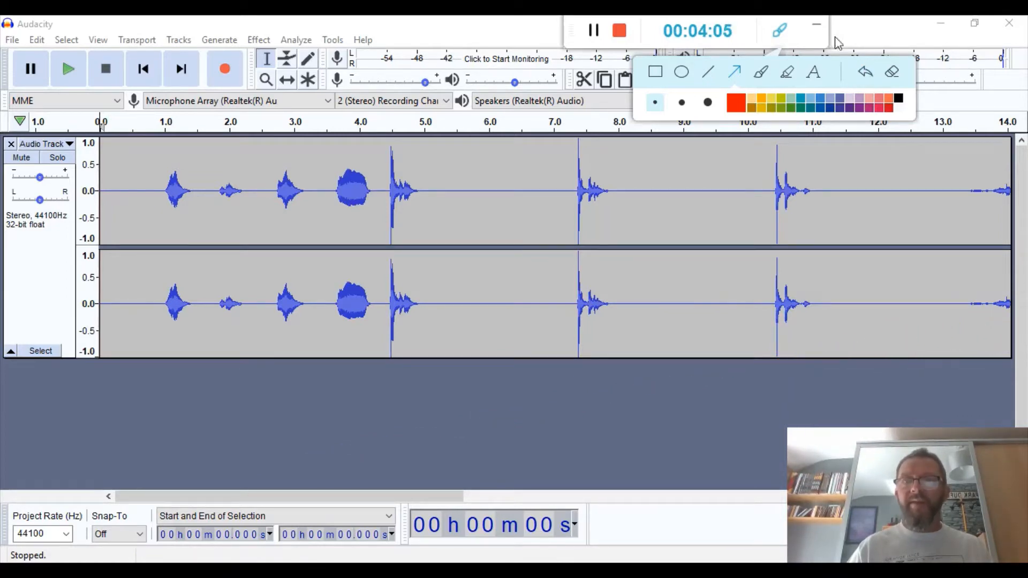
left_click(780, 36)
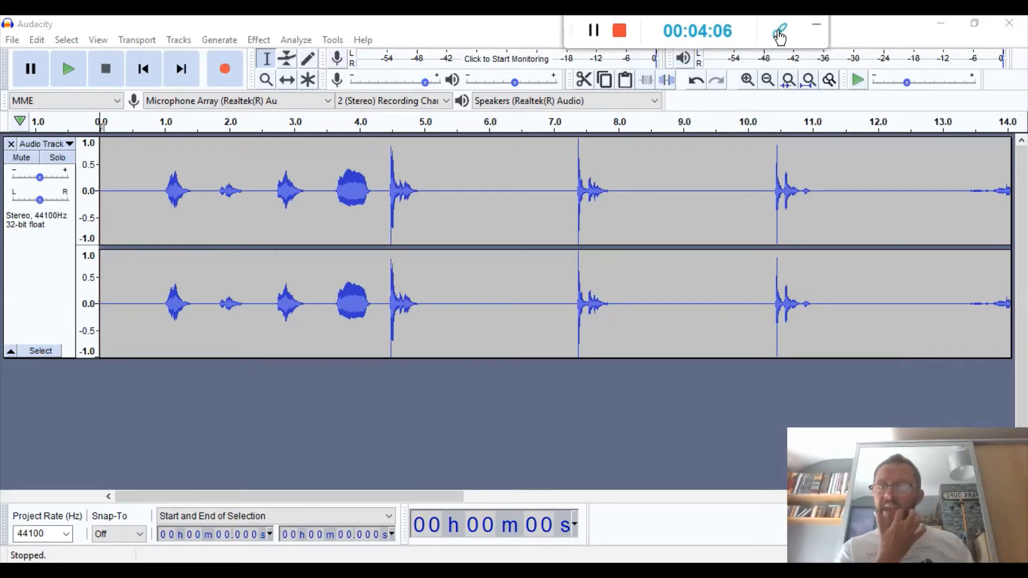
Play back the recorded track from its beginning to check the recording, and stop the playback.
left_click(67, 70)
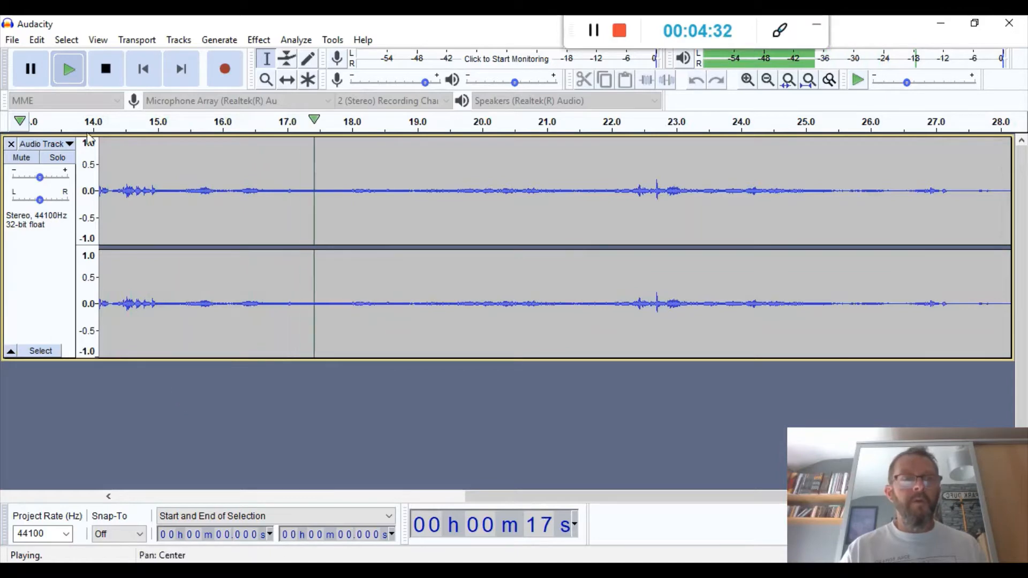
left_click(105, 68)
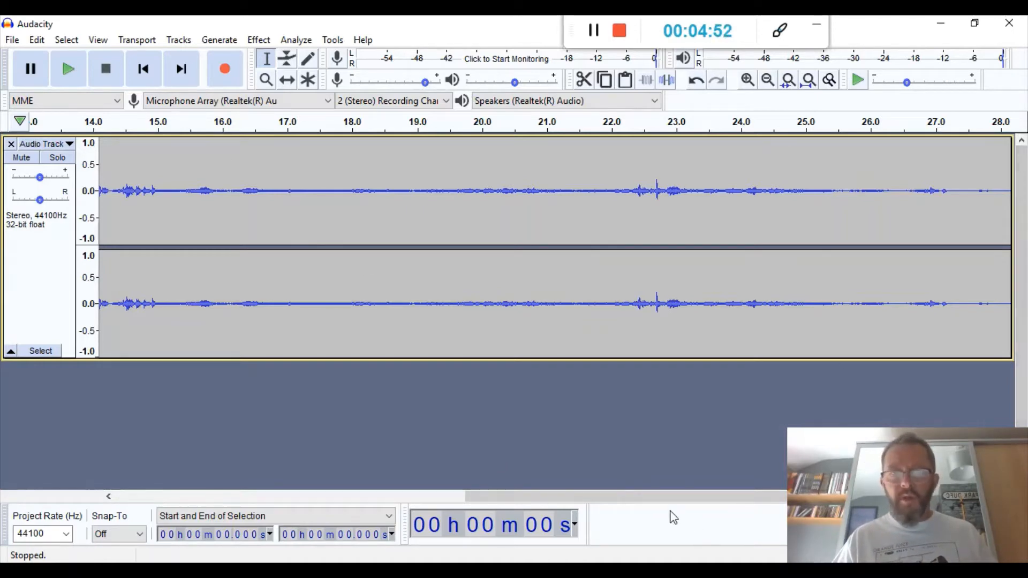
left_click_drag(630, 500, 185, 480)
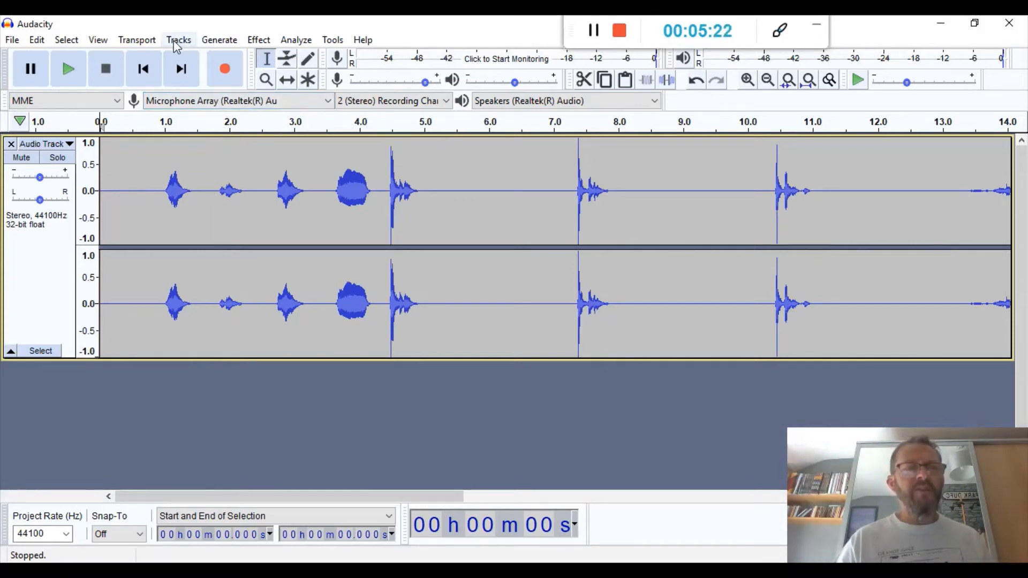
left_click(779, 33)
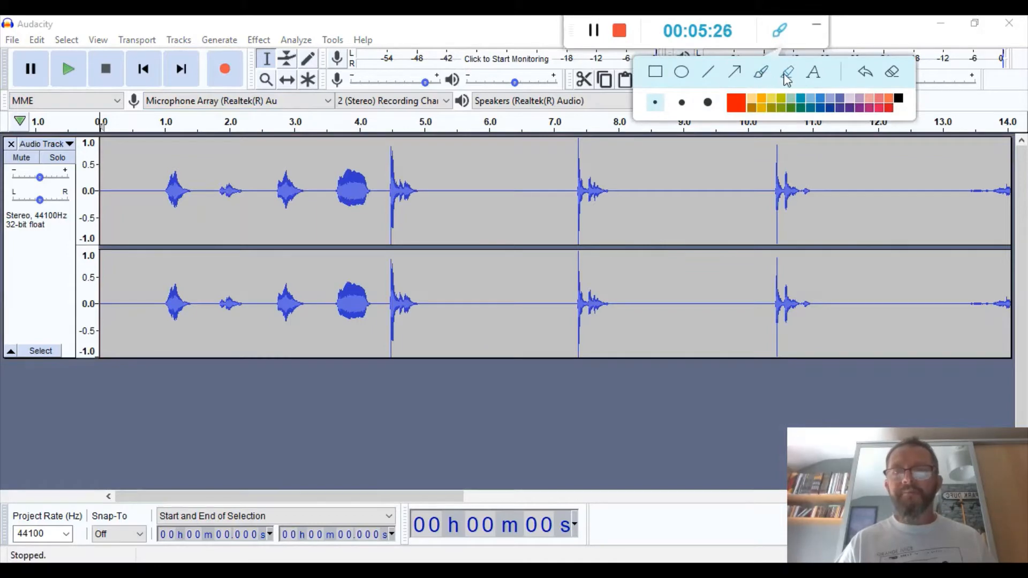
mouse_move(153, 413)
left_mouse_down()
mouse_move(174, 300)
mouse_move(172, 105)
mouse_move(175, 48)
mouse_move(185, 44)
mouse_move(177, 48)
left_mouse_up()
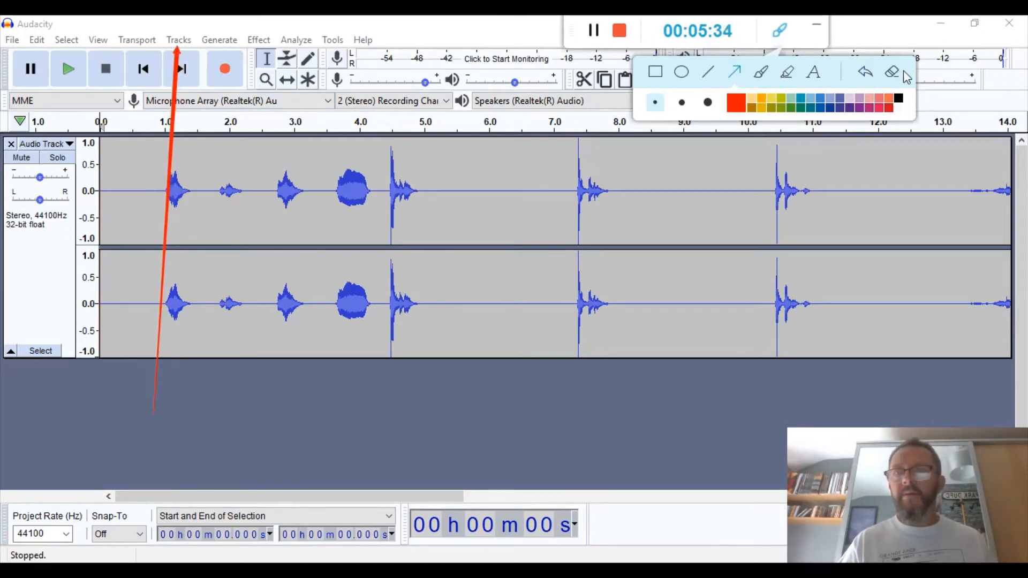
left_click(784, 32)
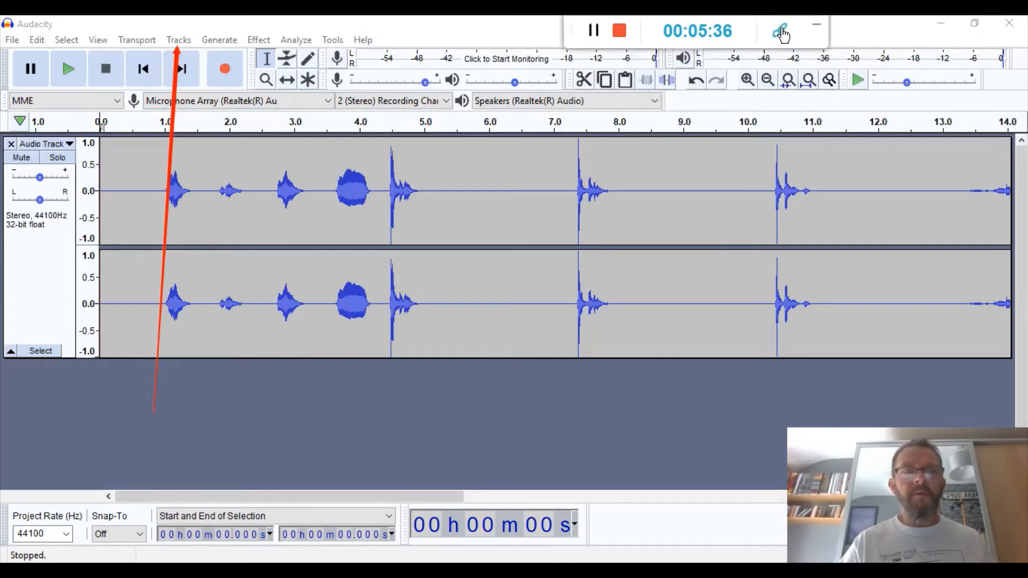
left_click(781, 33)
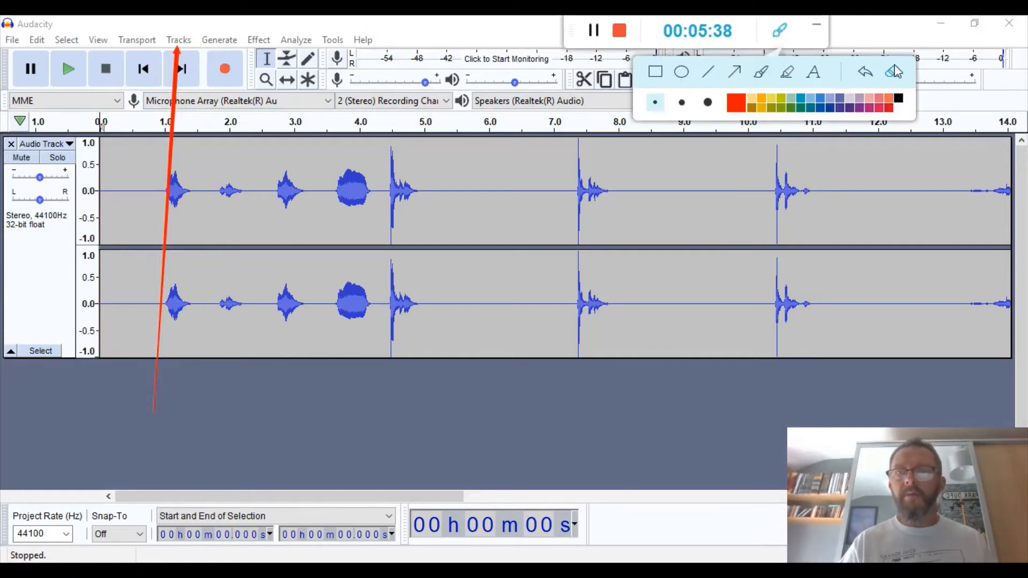
left_click(895, 71)
left_click(784, 32)
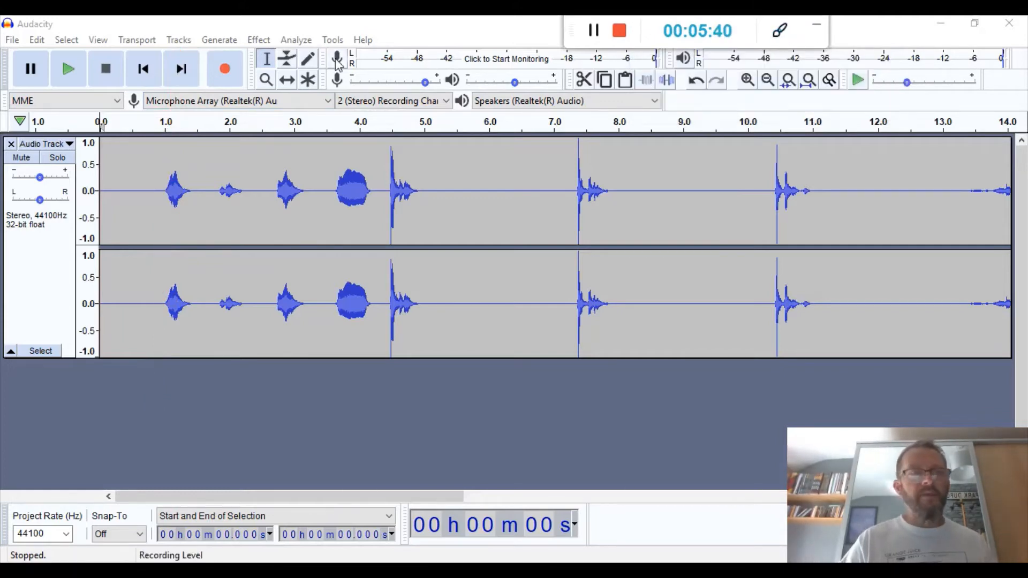
Add a new empty stereo track below the first recording.
left_click(176, 40)
mouse_move(199, 65)
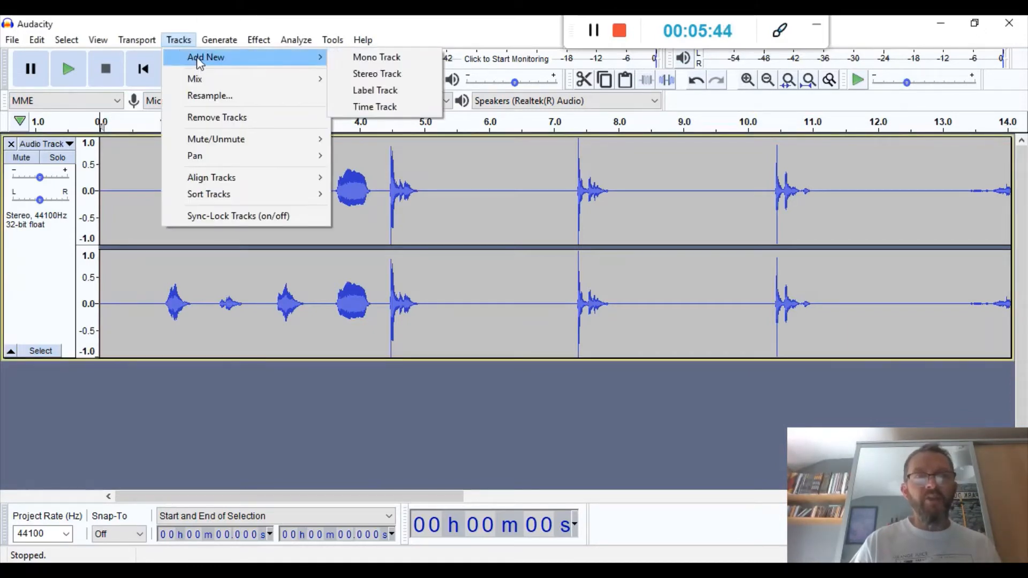
left_click(369, 81)
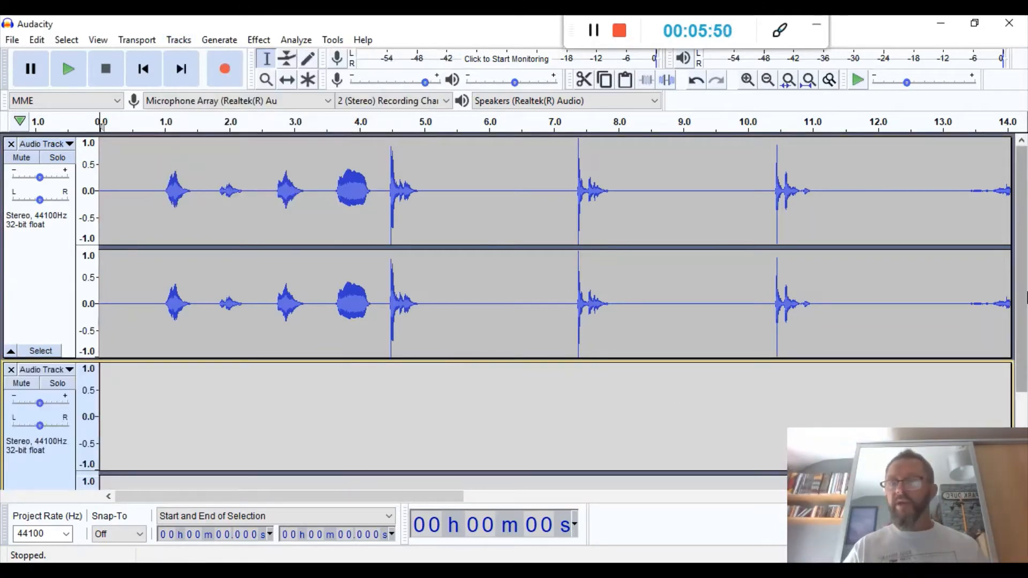
left_click_drag(1022, 302, 1023, 331)
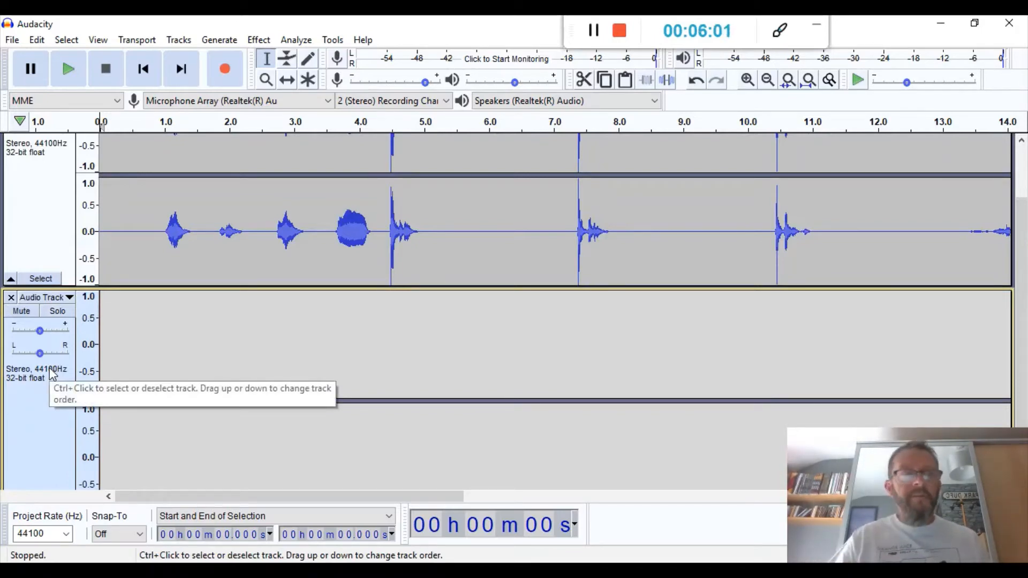
Record a second take of about 33 seconds into the empty stereo track, starting from time zero, and stop the recording.
left_click(225, 75)
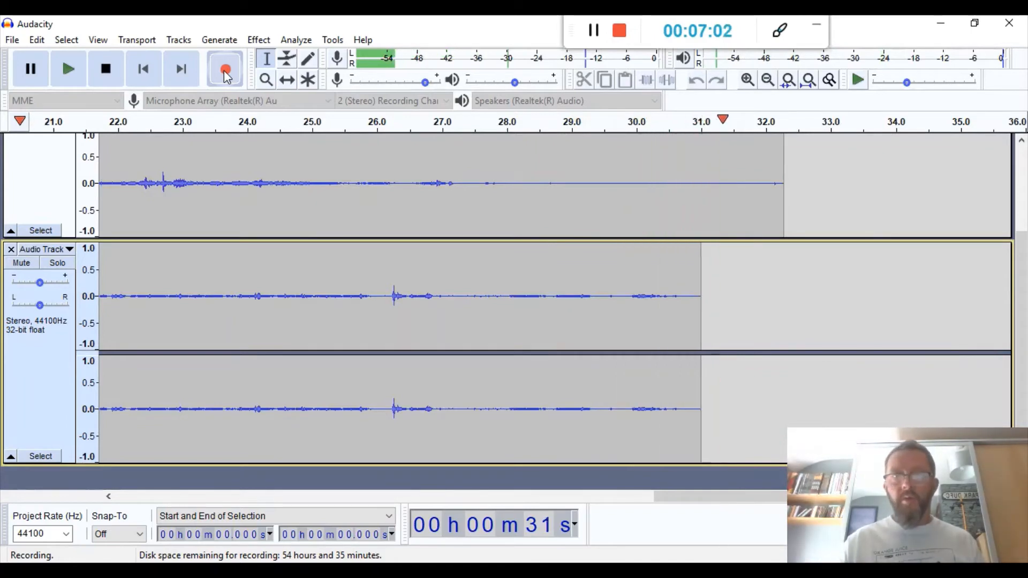
left_click(112, 69)
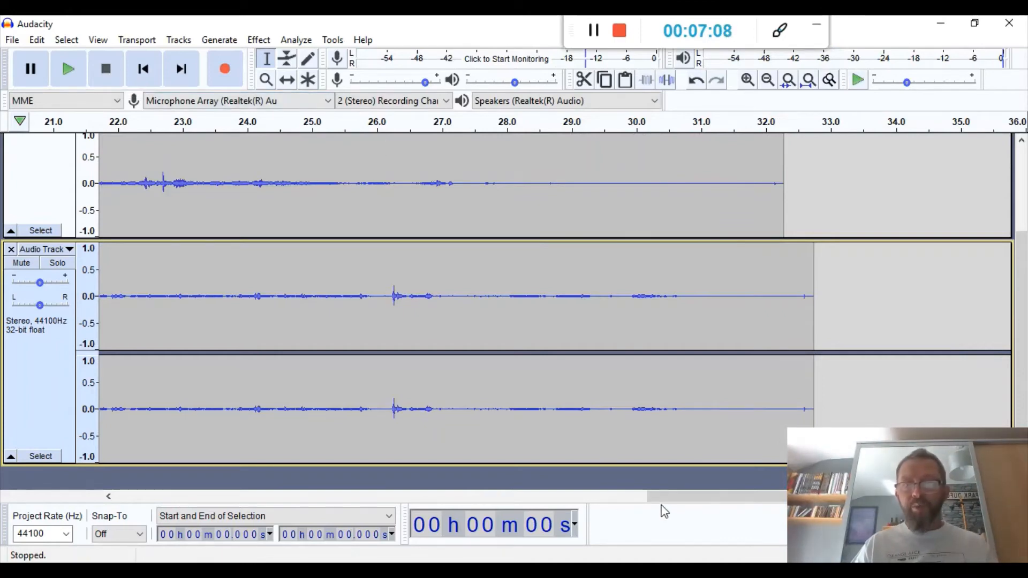
left_click_drag(662, 497, 130, 496)
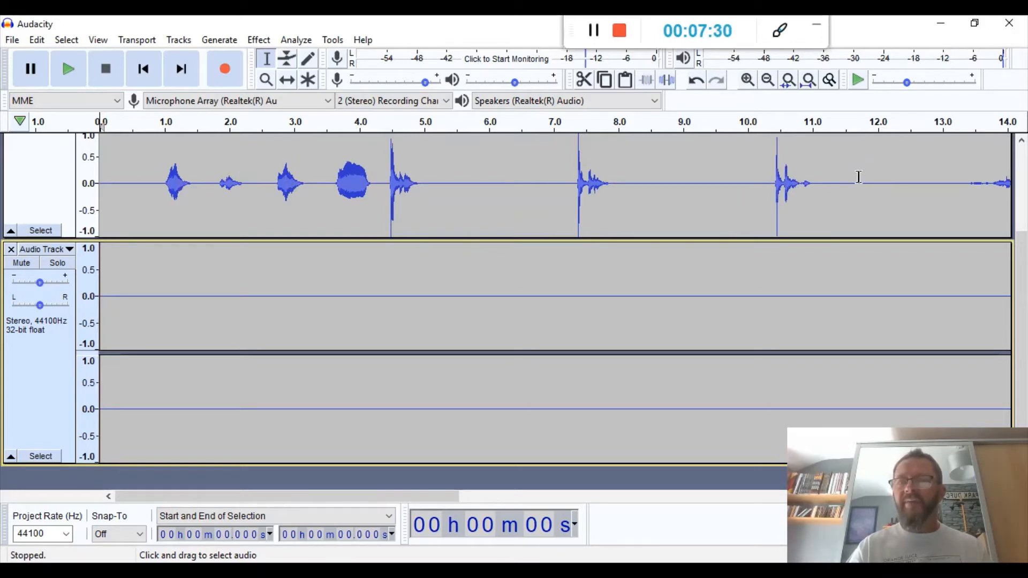
Play both recorded tracks together from about 11.8 seconds, stop the playback, and return the cursor to the project start.
left_click(865, 181)
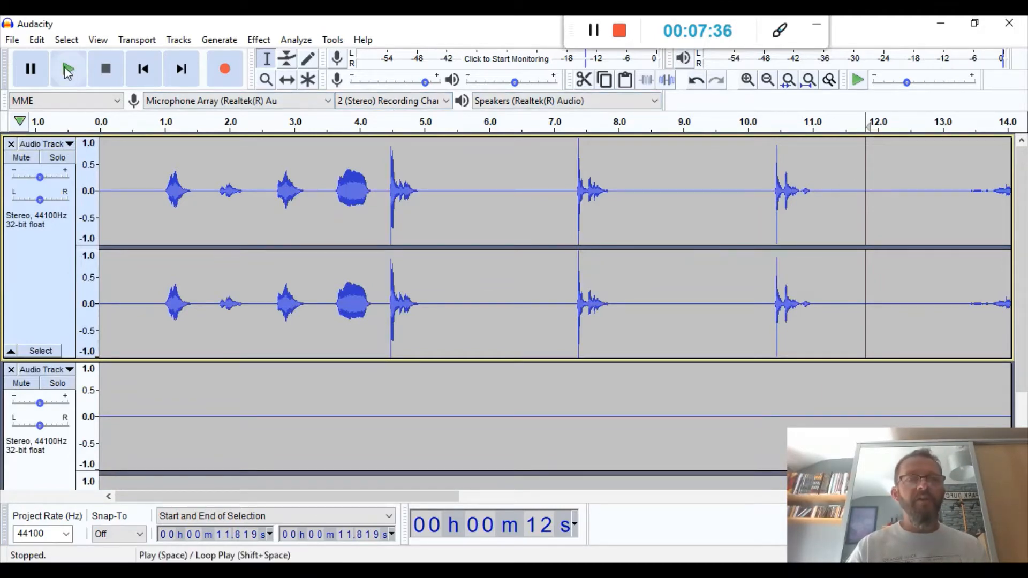
left_click(65, 68)
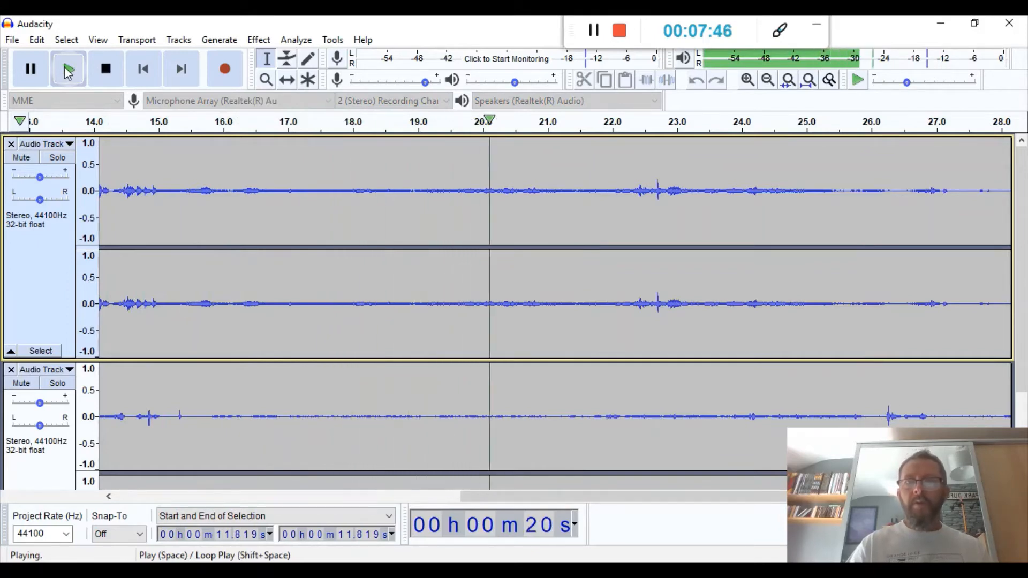
left_click(111, 73)
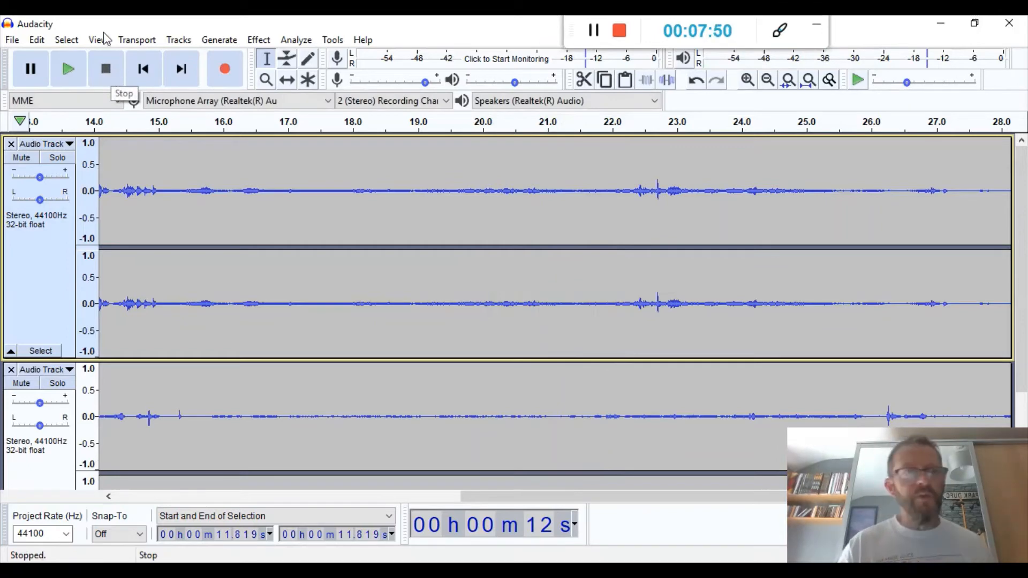
left_click(144, 69)
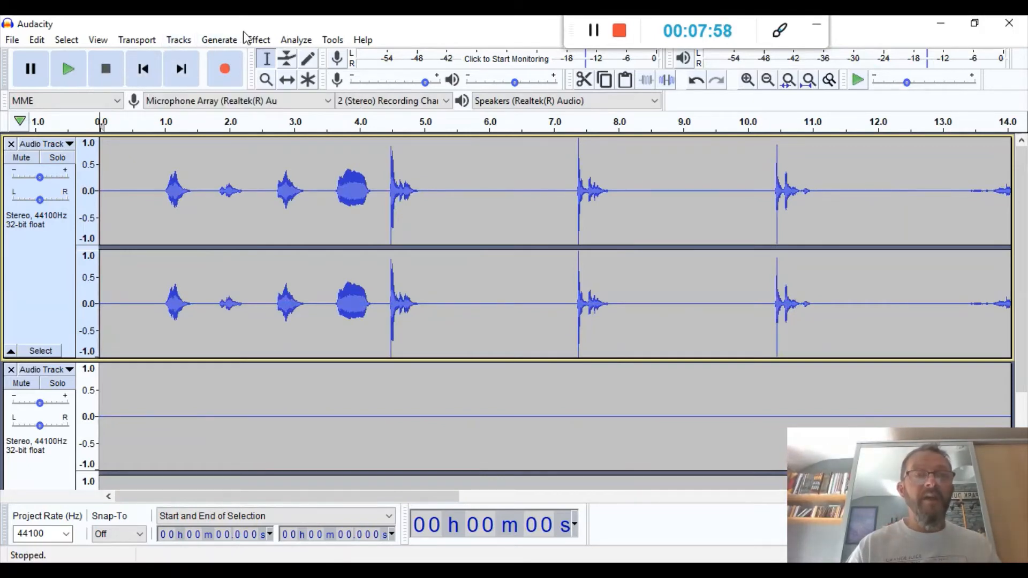
Add a third empty stereo track below the two recorded tracks.
left_click(179, 41)
mouse_move(198, 60)
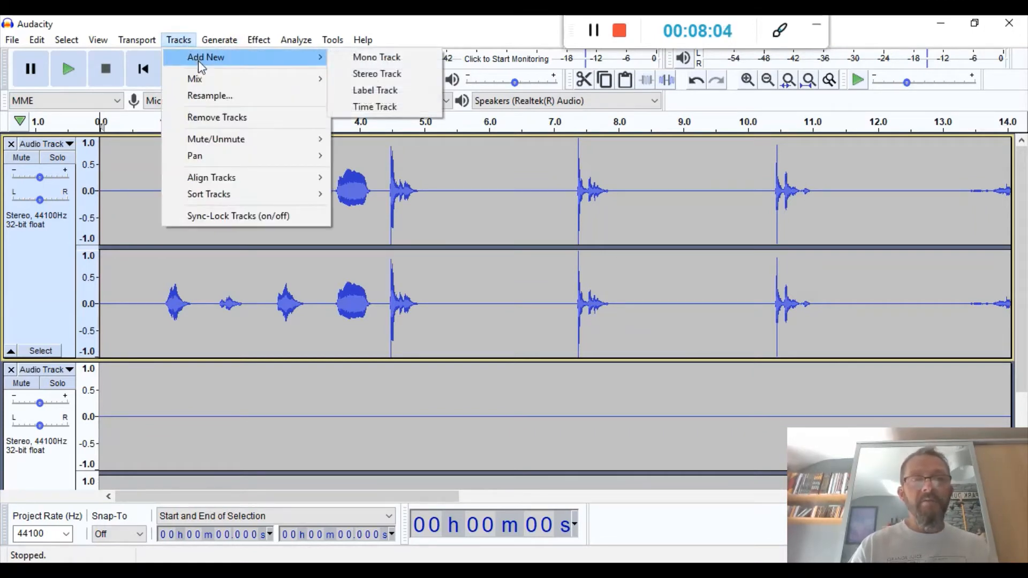
left_click(355, 76)
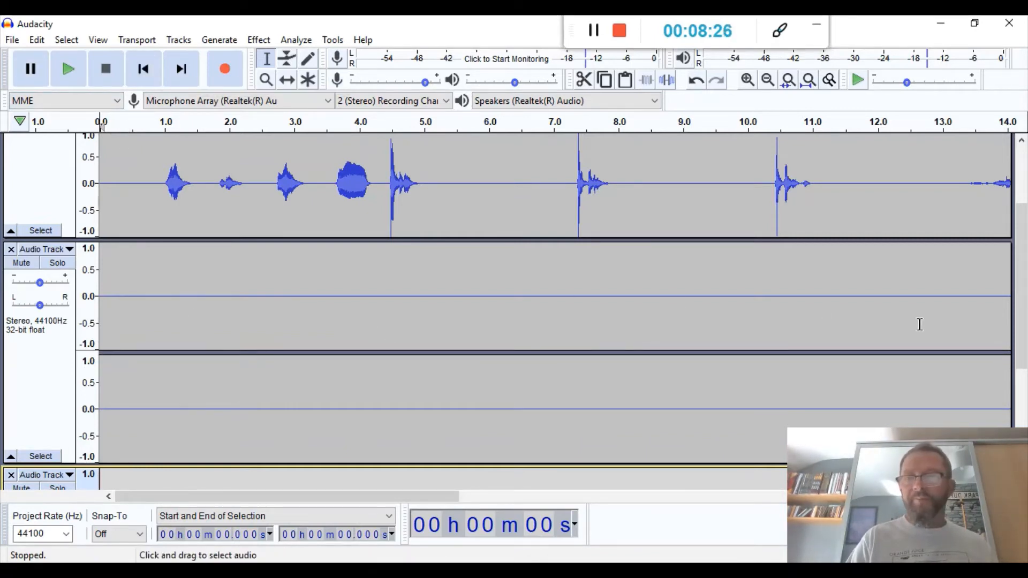
Name the first recorded track Ball Bearing Drop.
left_click_drag(1023, 326, 1023, 264)
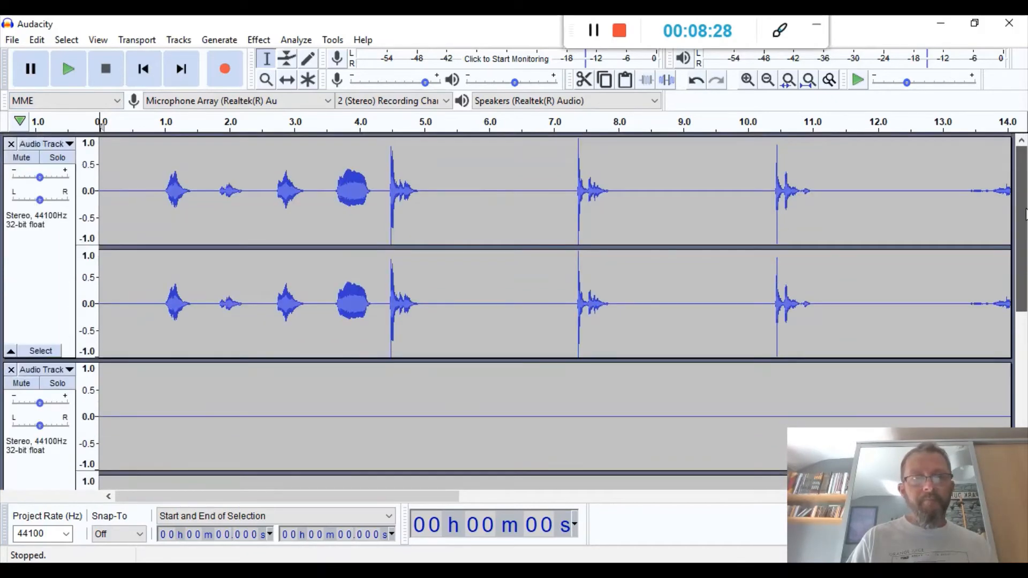
left_click_drag(1026, 215, 1024, 413)
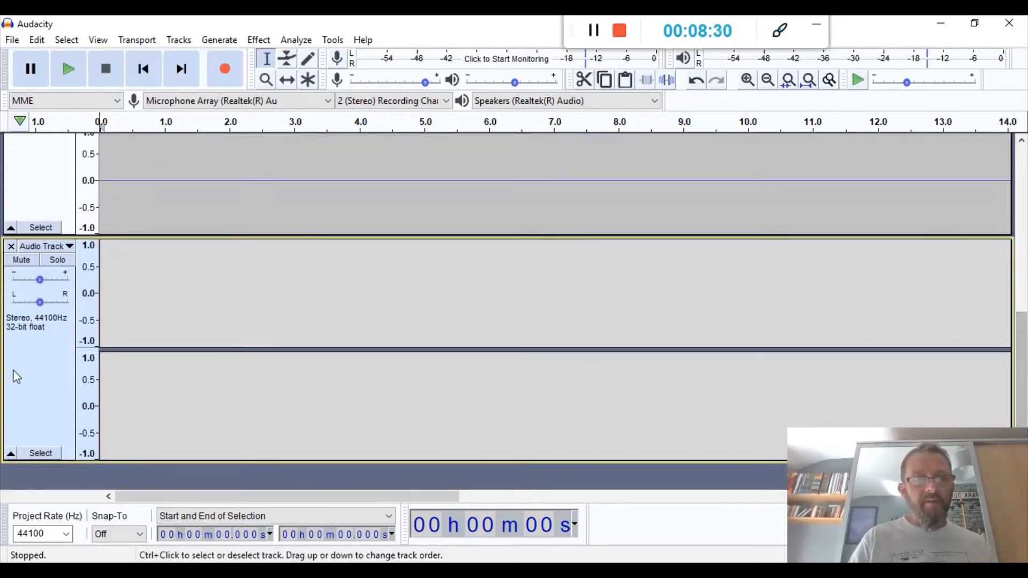
left_click_drag(1026, 354, 1023, 195)
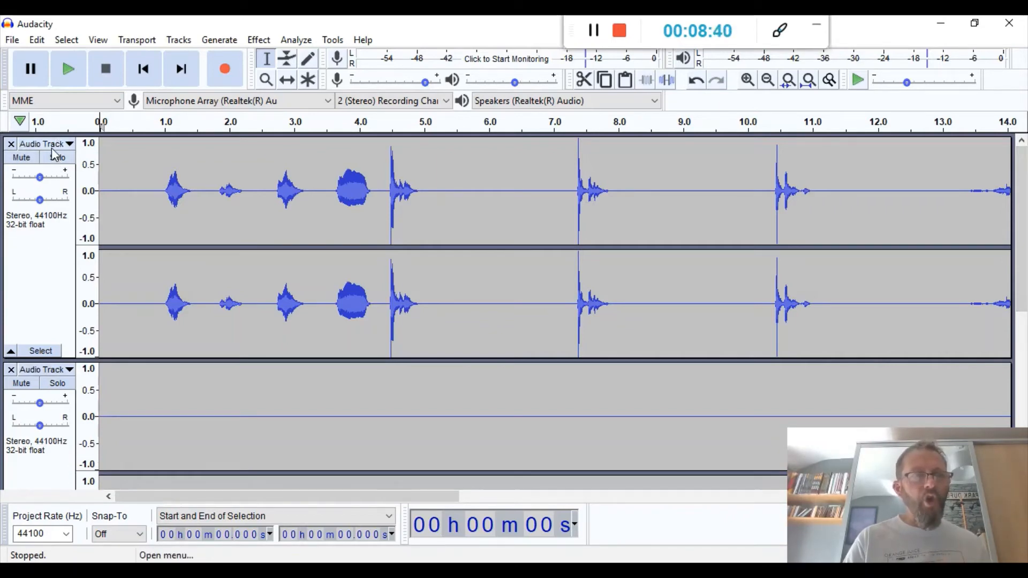
left_click(100, 466)
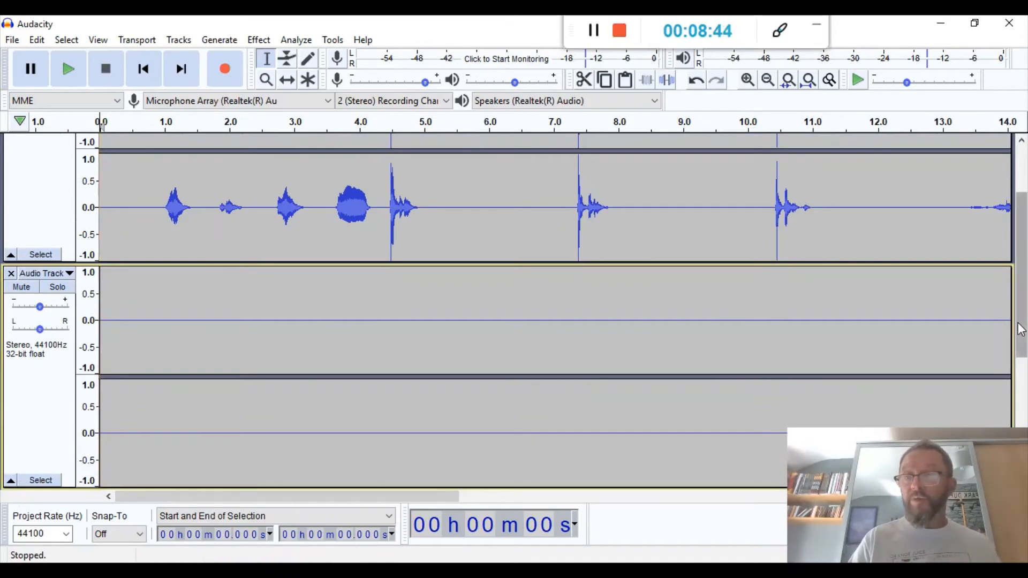
left_click_drag(1021, 328, 1021, 186)
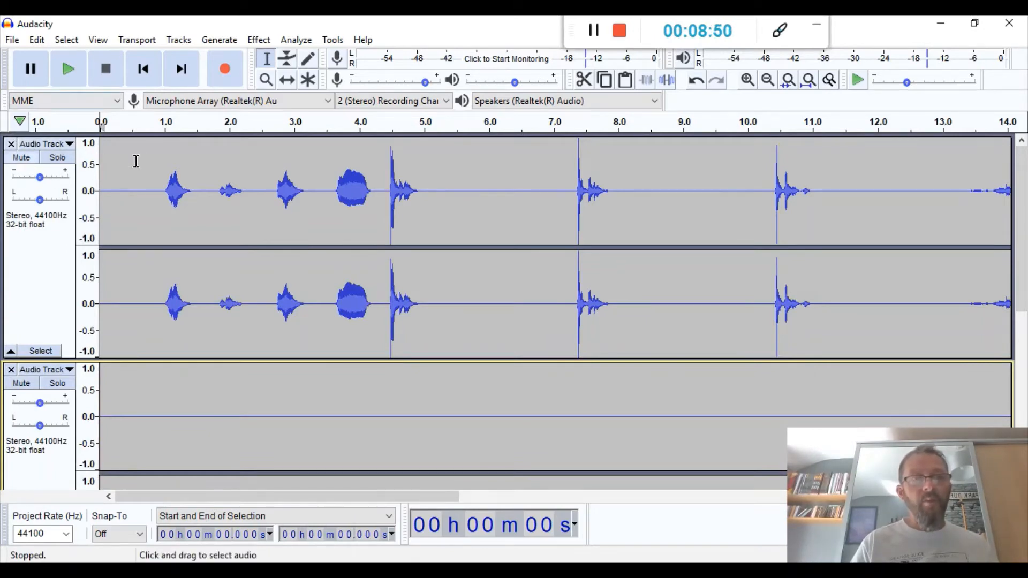
left_click(70, 148)
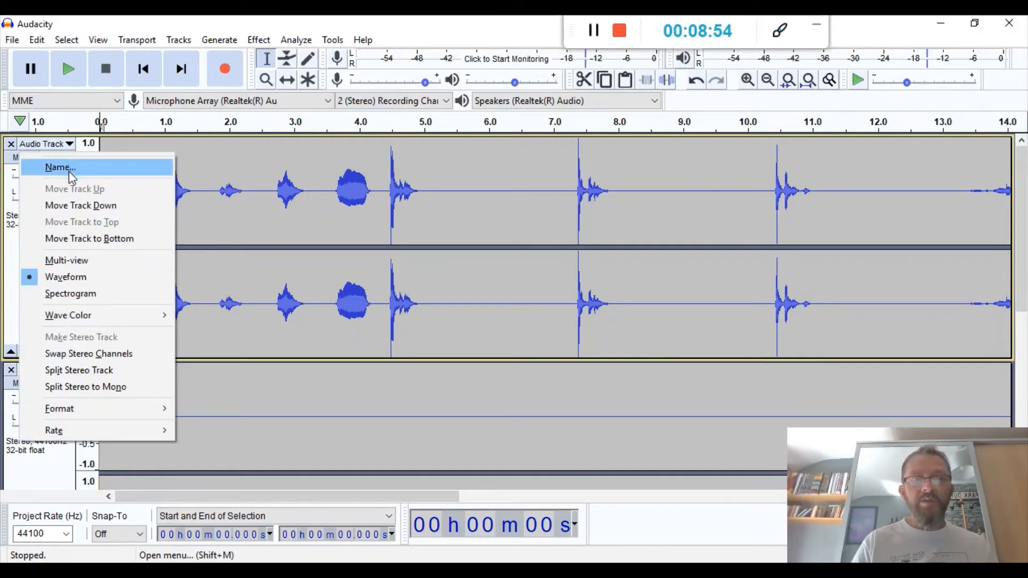
left_click(69, 170)
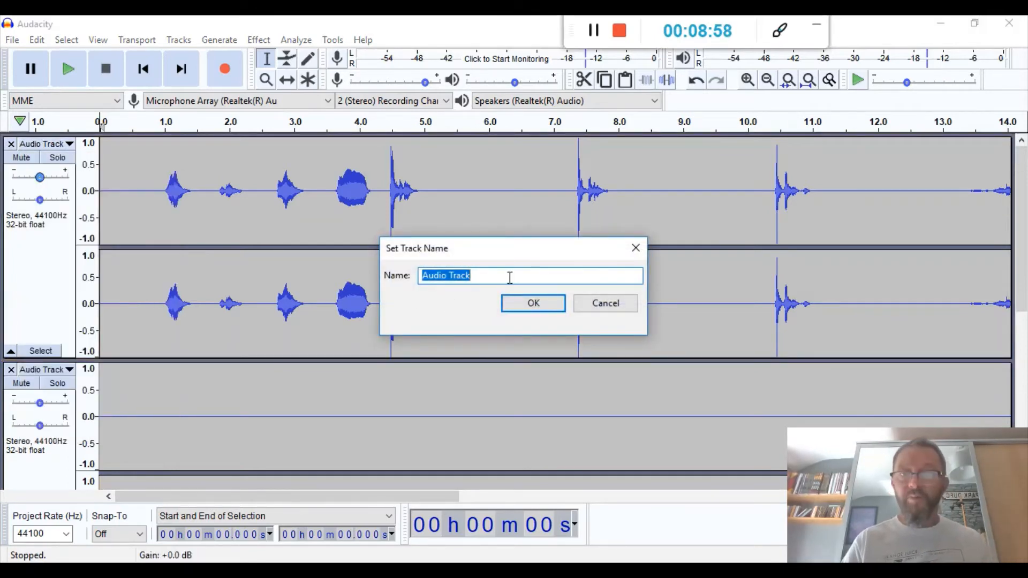
type("Ball Bearing Drop")
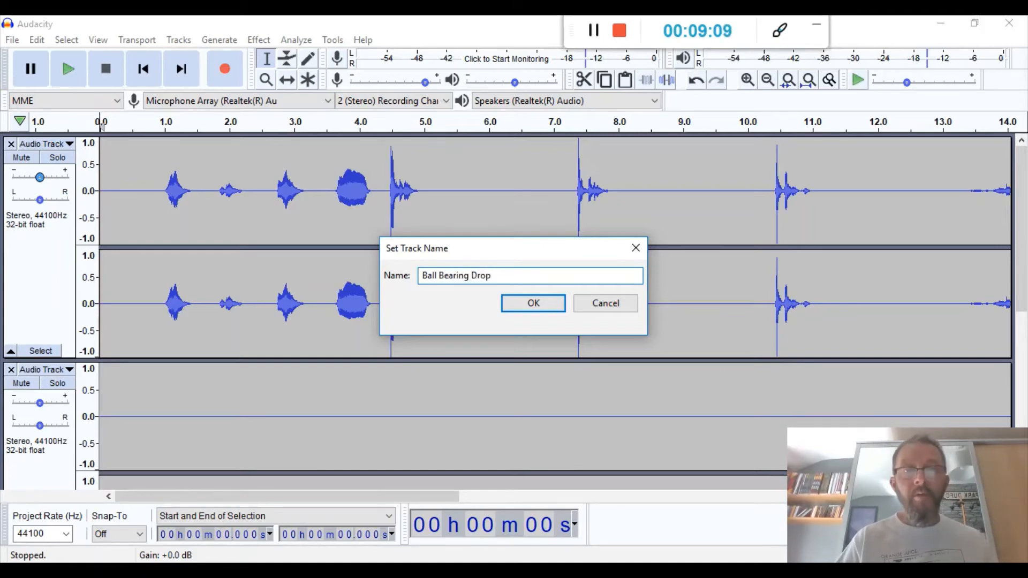
left_click(557, 303)
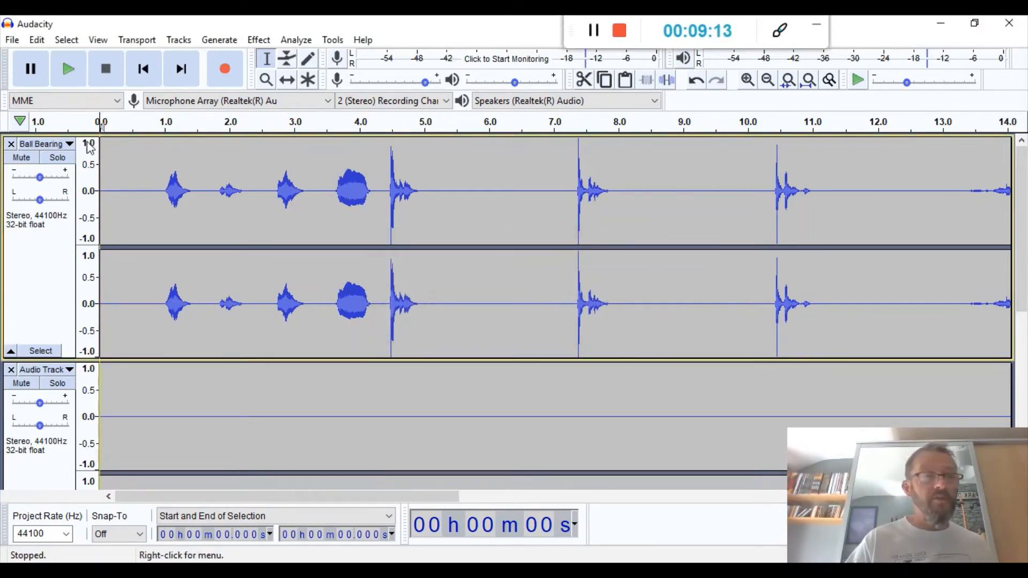
Shorten the first track's name to Ball Drop.
left_click(70, 145)
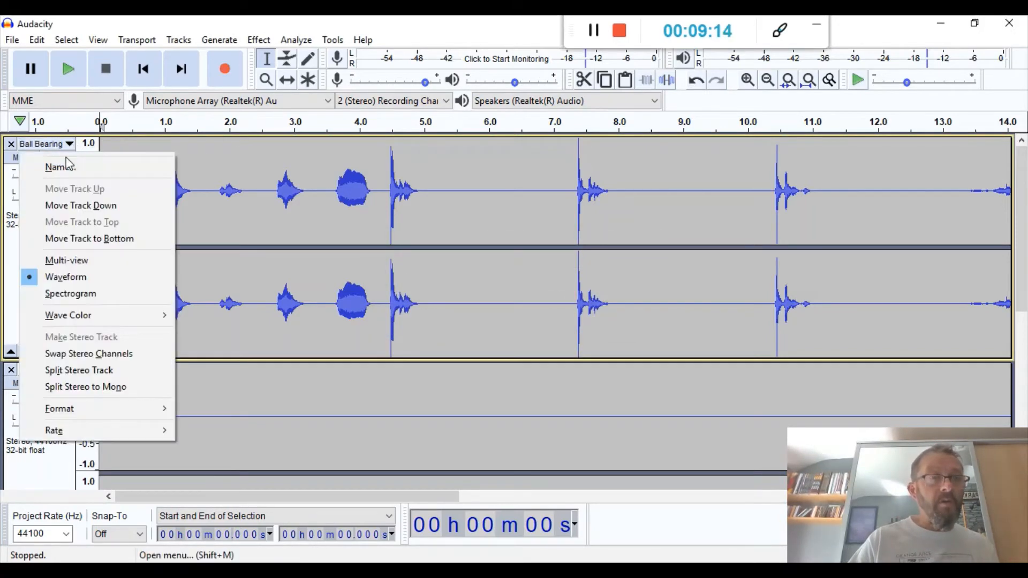
left_click(64, 165)
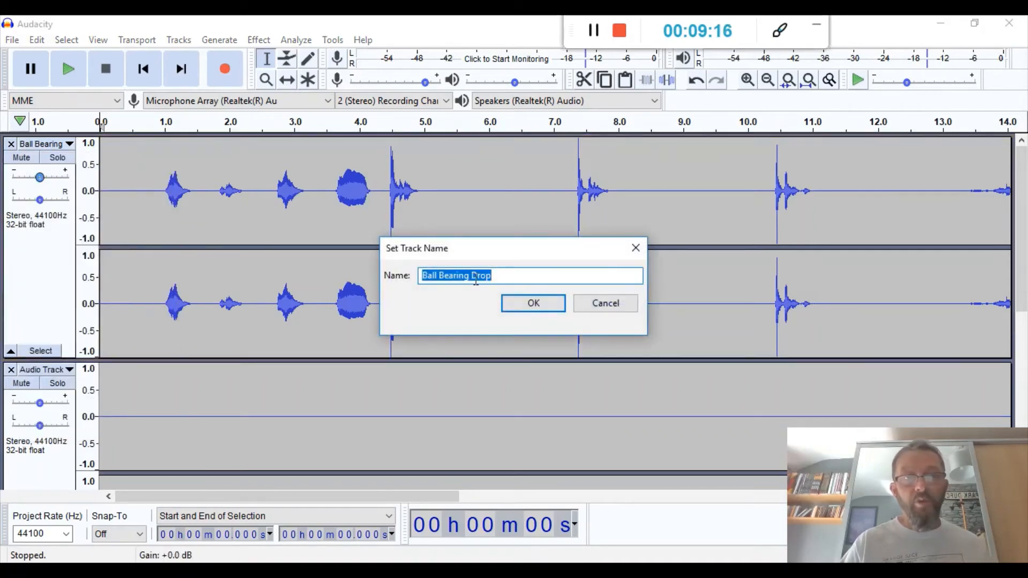
left_click(472, 276)
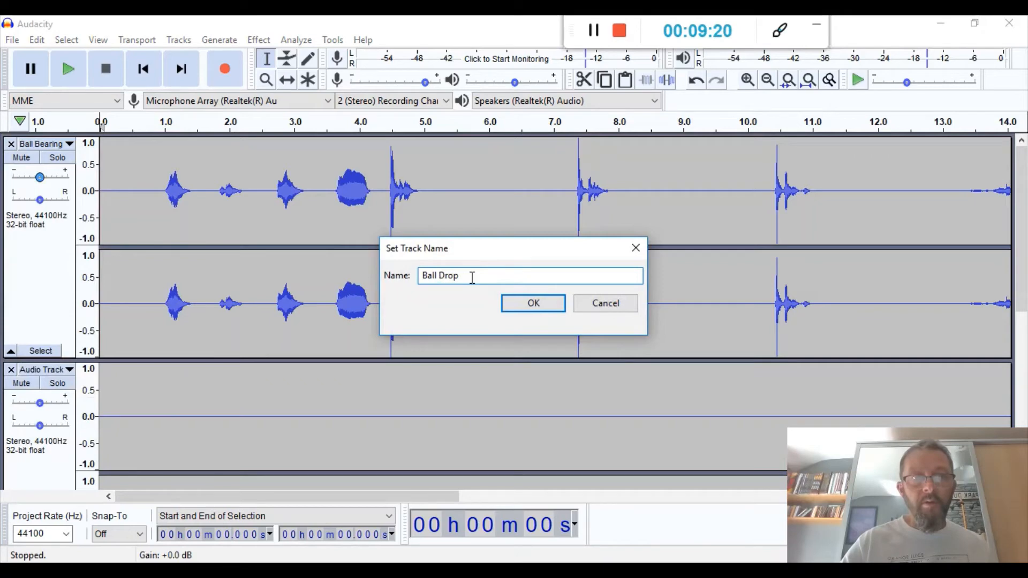
left_click(518, 306)
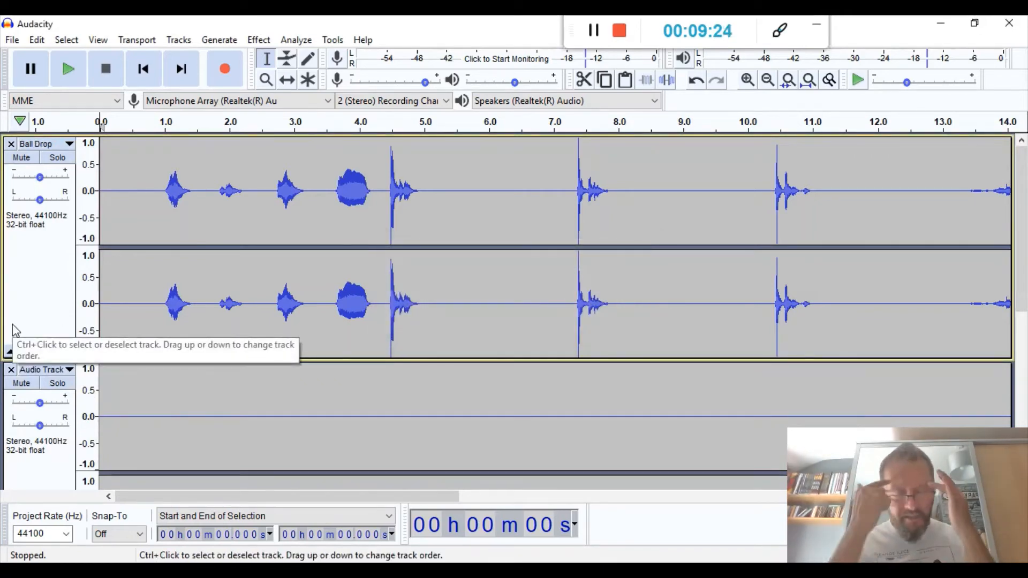
Rename the second recorded track as Swirl.
left_click(70, 371)
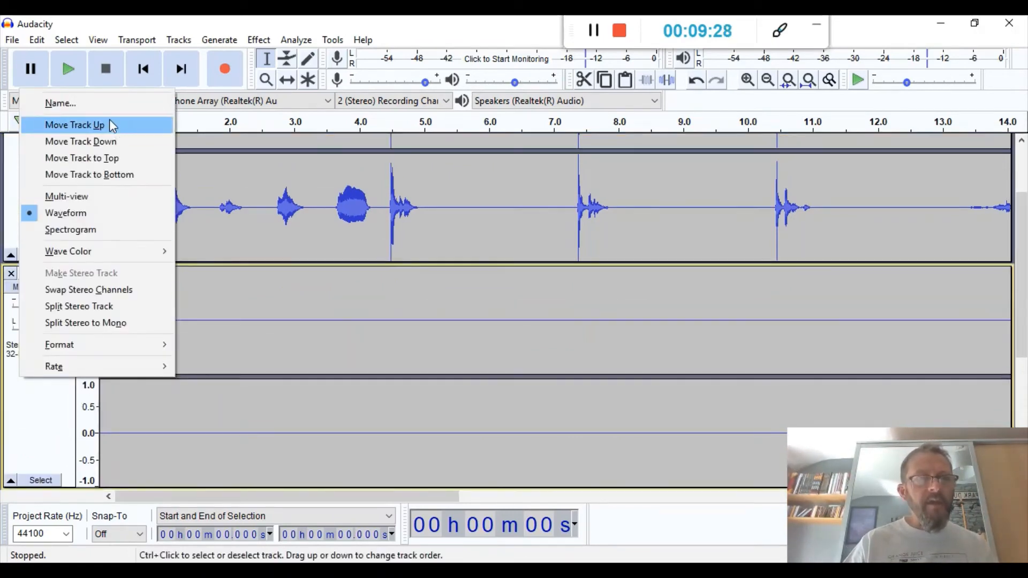
left_click(109, 105)
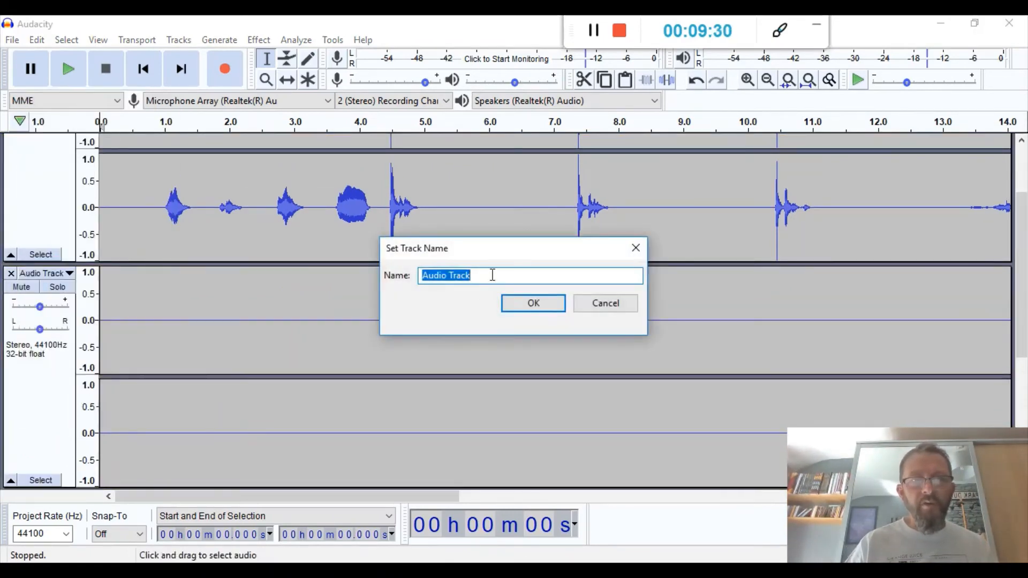
type("Swirl")
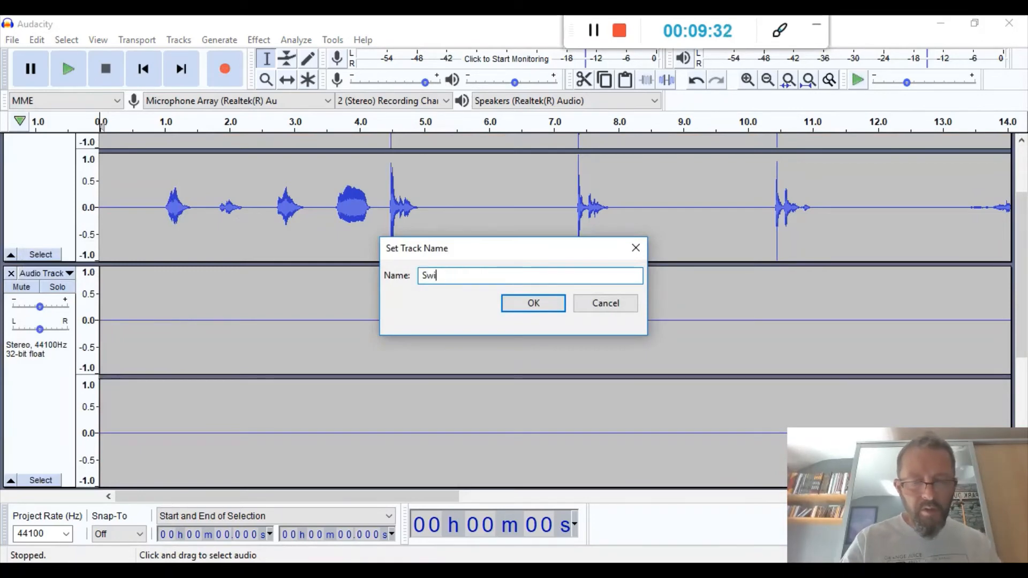
left_click(534, 306)
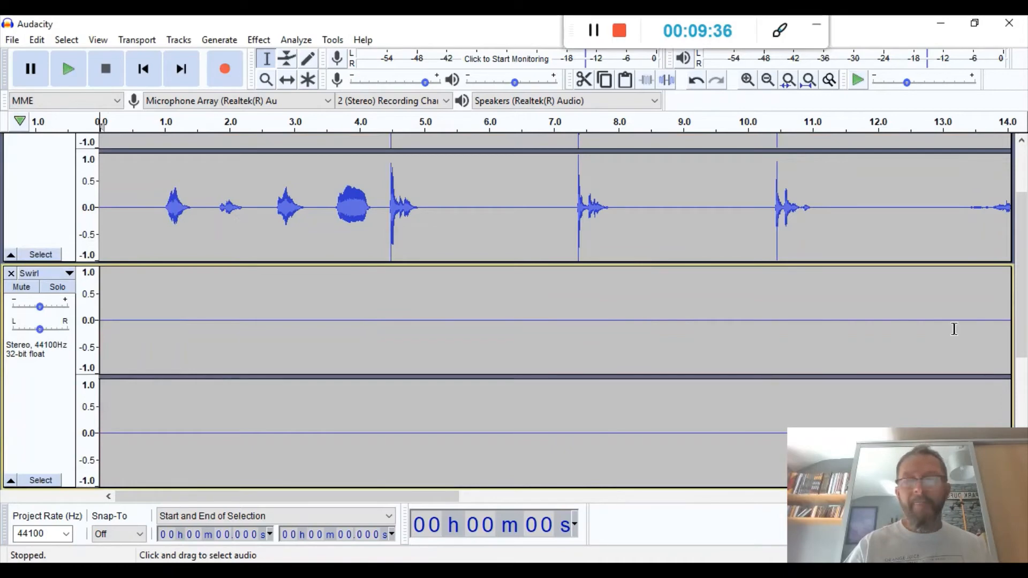
Rename the empty third stereo track as pages.
scroll(1024, 255, "down", 5)
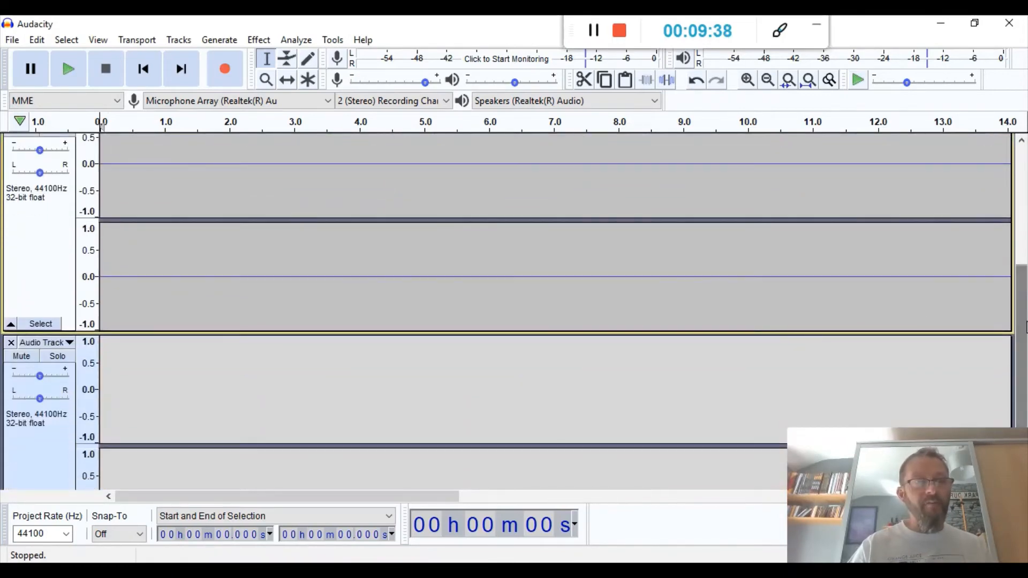
left_click(69, 343)
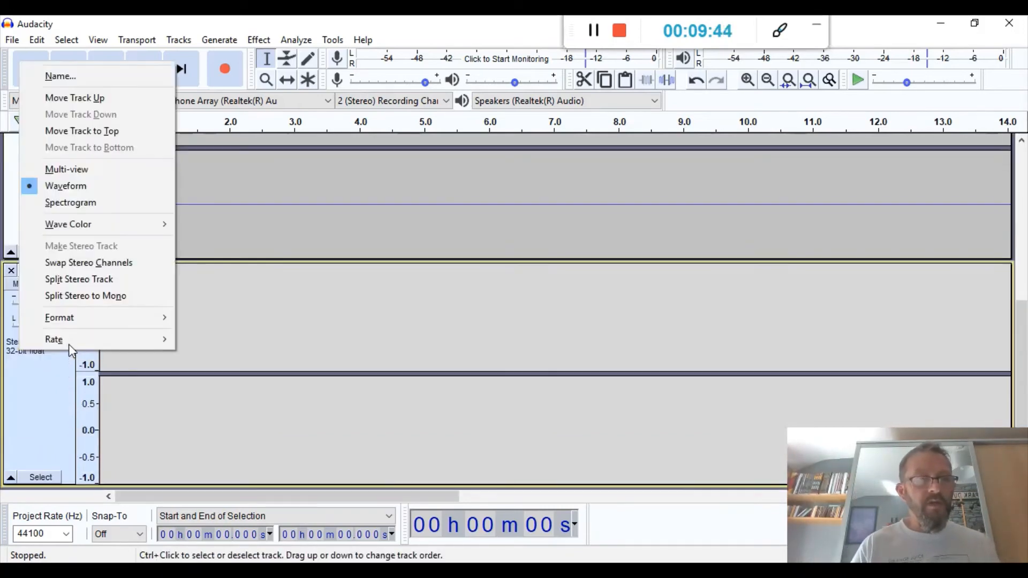
left_click(60, 76)
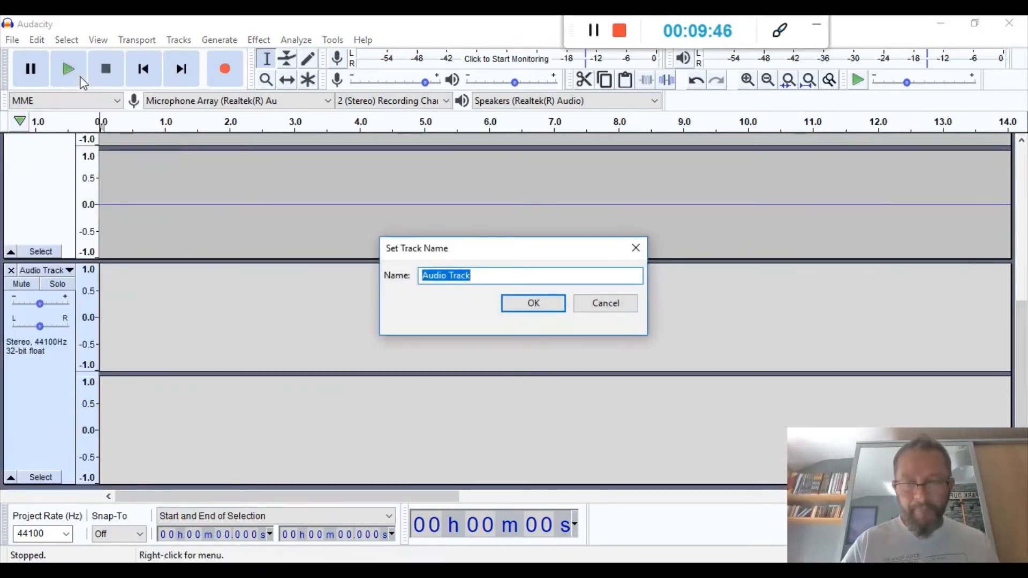
type("pages")
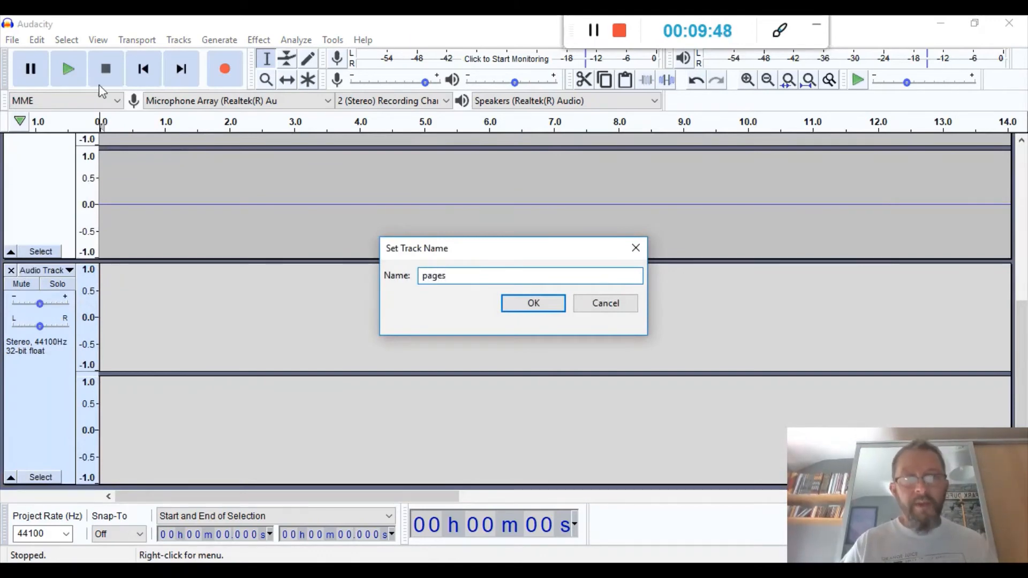
left_click(535, 301)
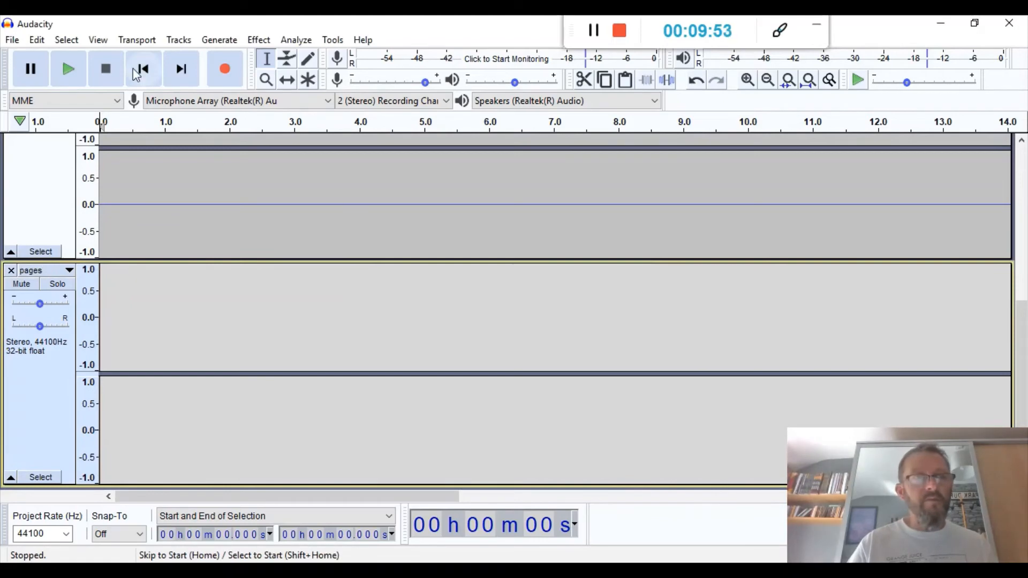
Record about 17 seconds of microphone audio into the pages track from time zero, and stop the recording.
left_click(150, 77)
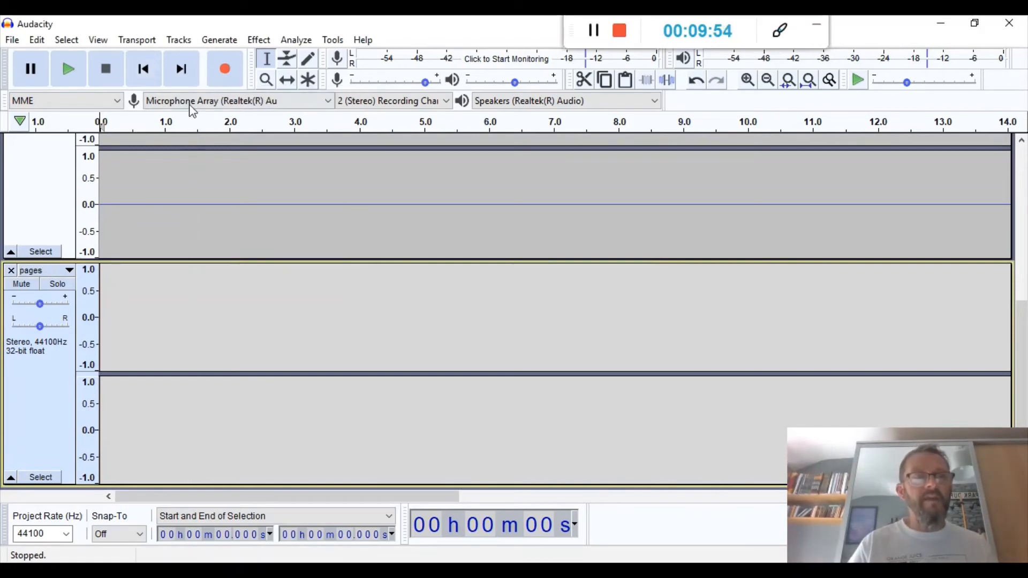
left_click(225, 69)
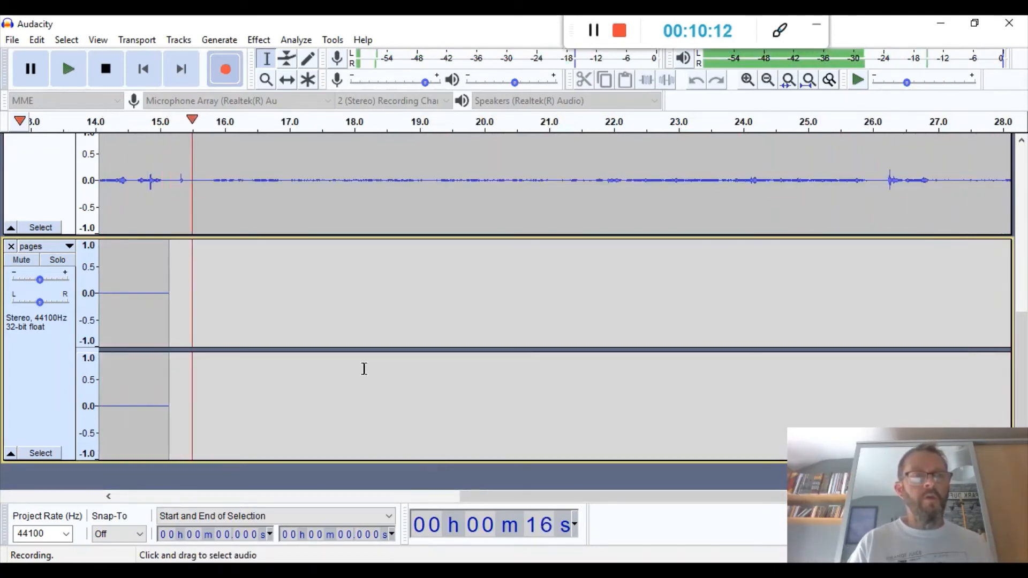
left_click(107, 69)
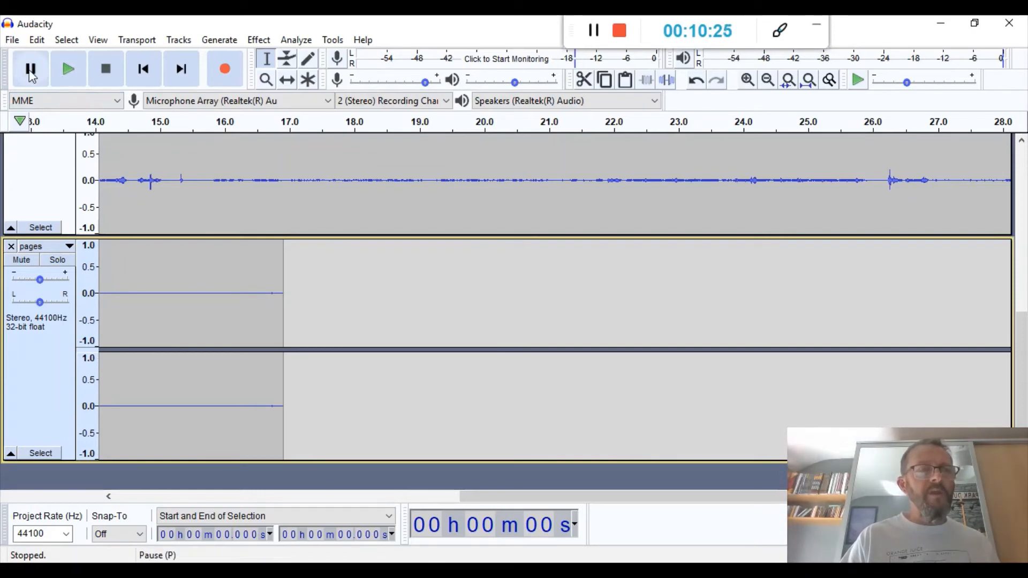
Play all three tracks together from the beginning to check the mix, and stop the playback.
left_click(143, 69)
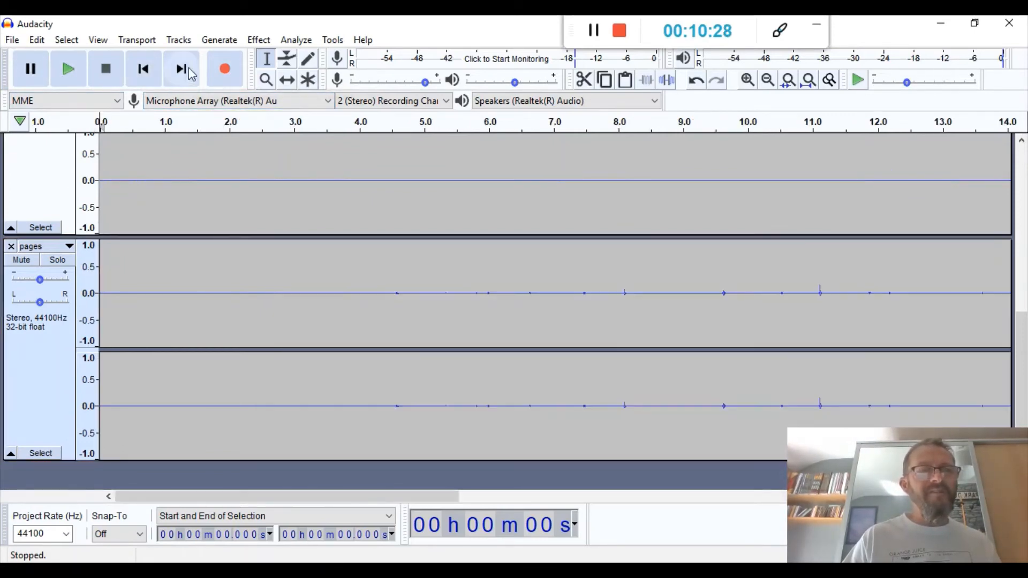
left_click(63, 69)
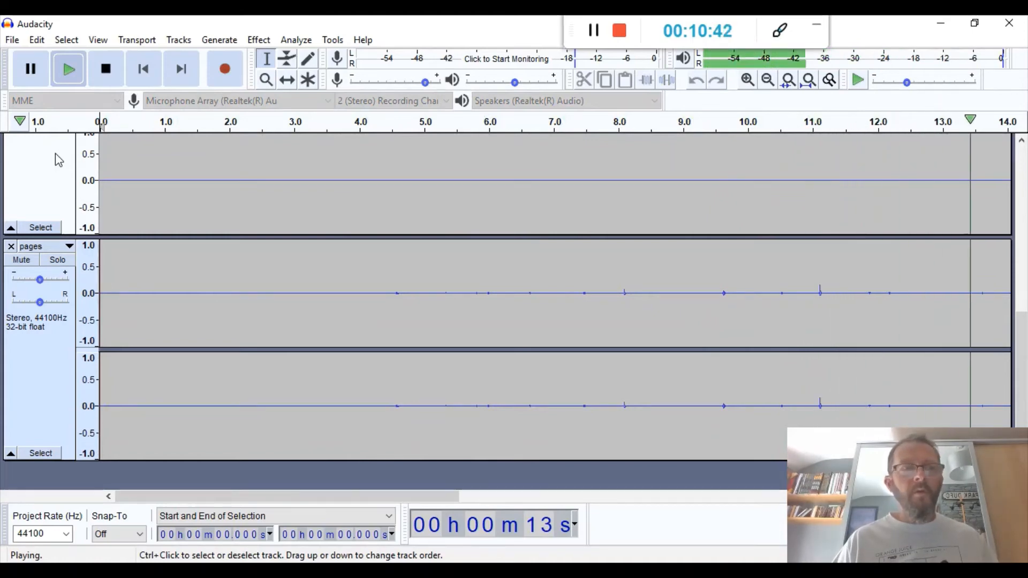
left_click(109, 77)
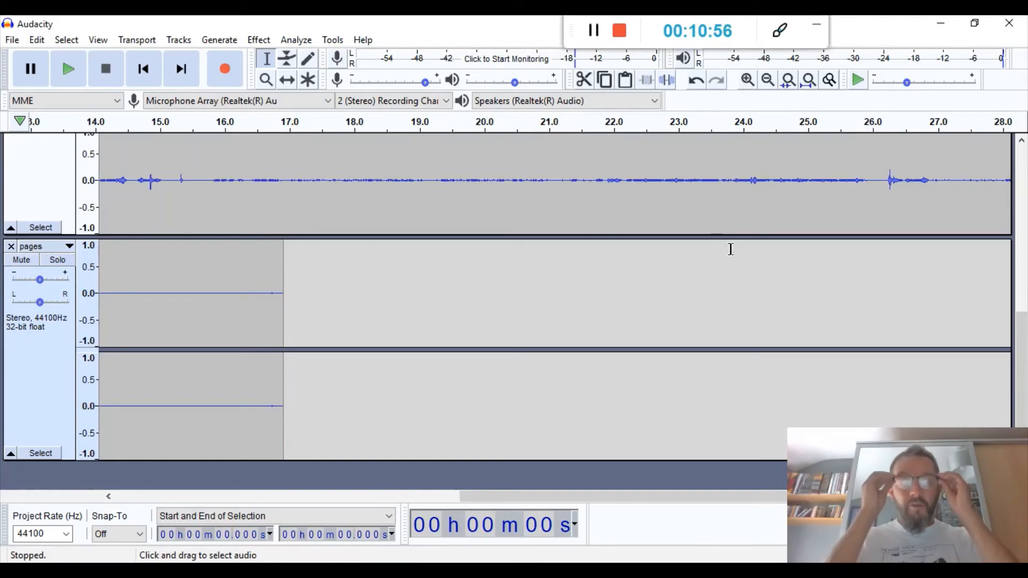
left_click(779, 31)
left_click(735, 72)
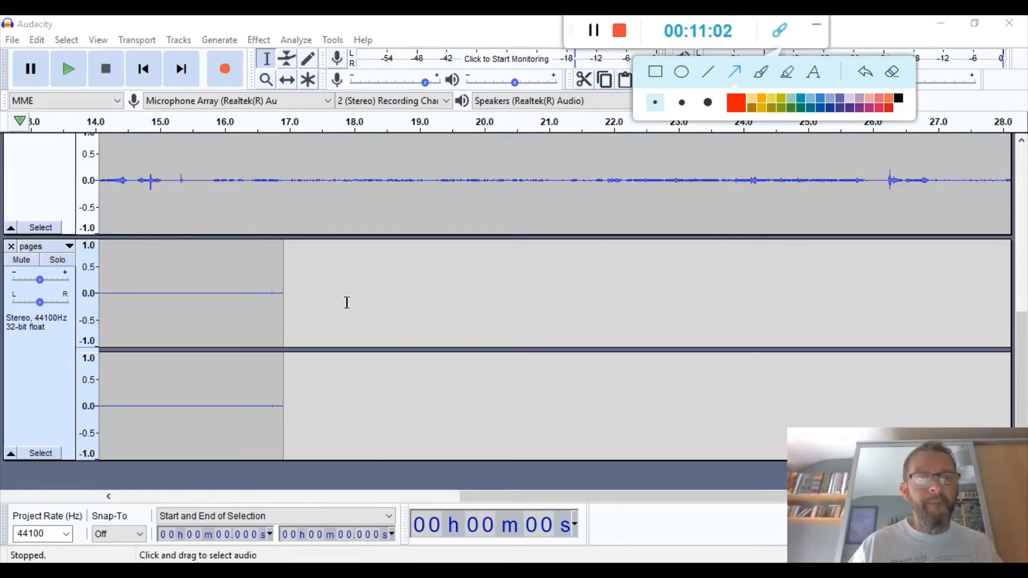
left_click_drag(326, 231, 264, 50)
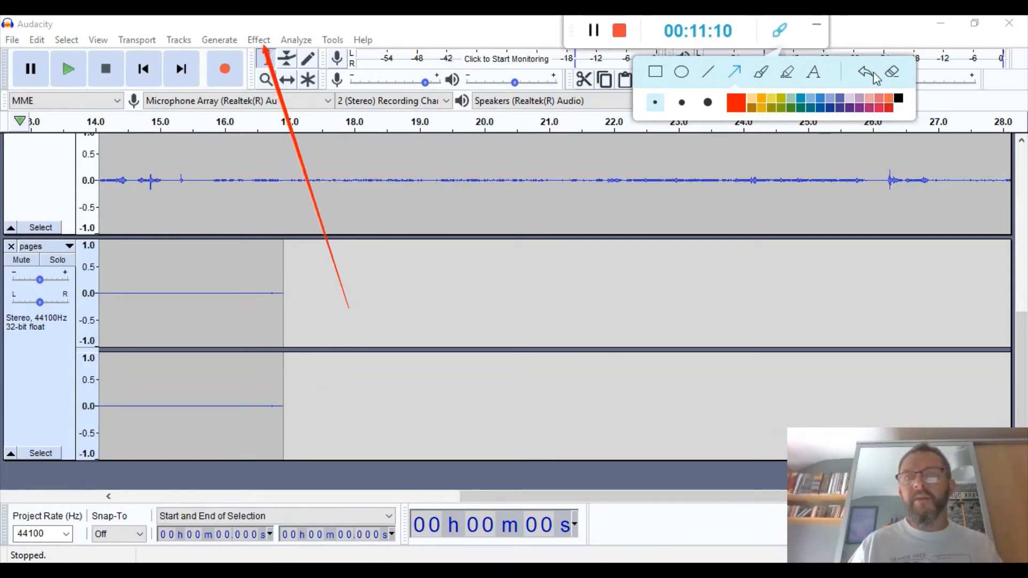
left_click(891, 72)
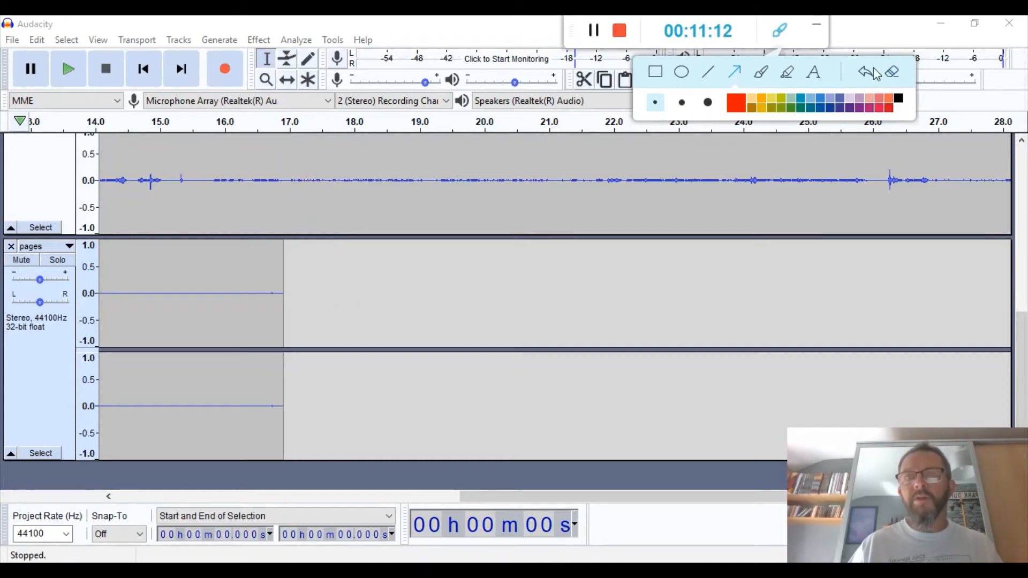
left_click(780, 35)
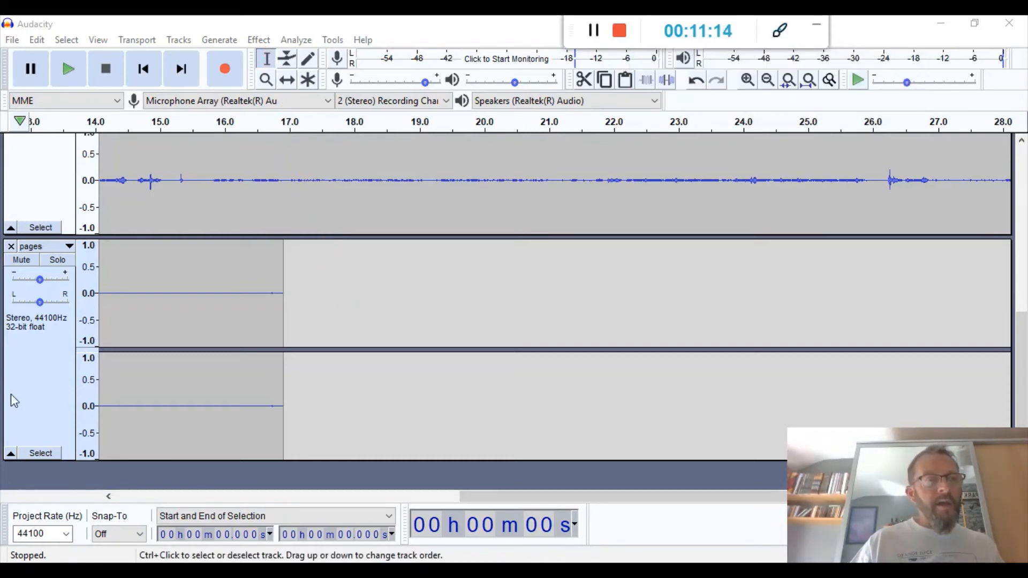
Amplify the whole pages track by 27.9 dB with clipping allowed.
left_click(37, 381)
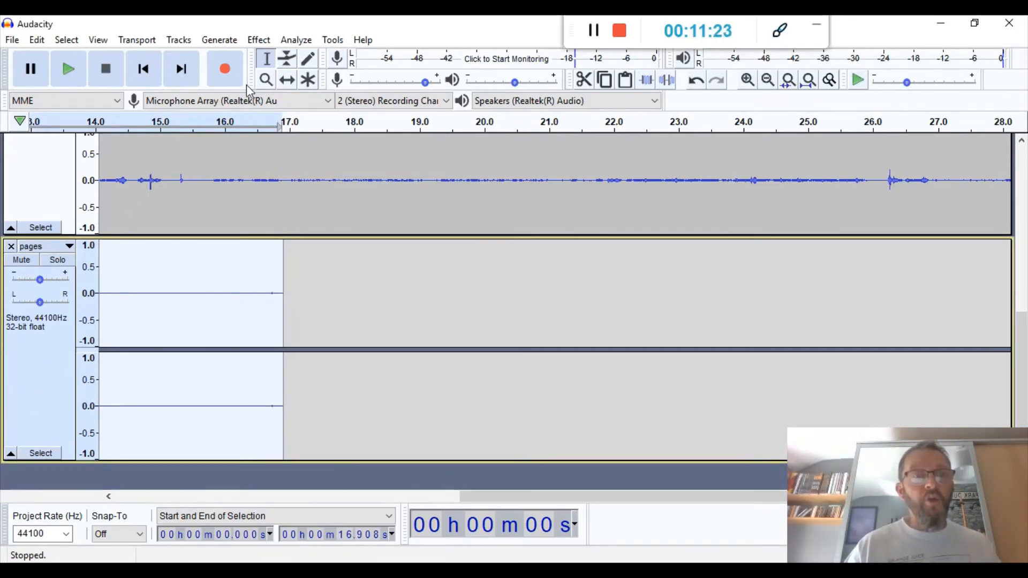
left_click(259, 41)
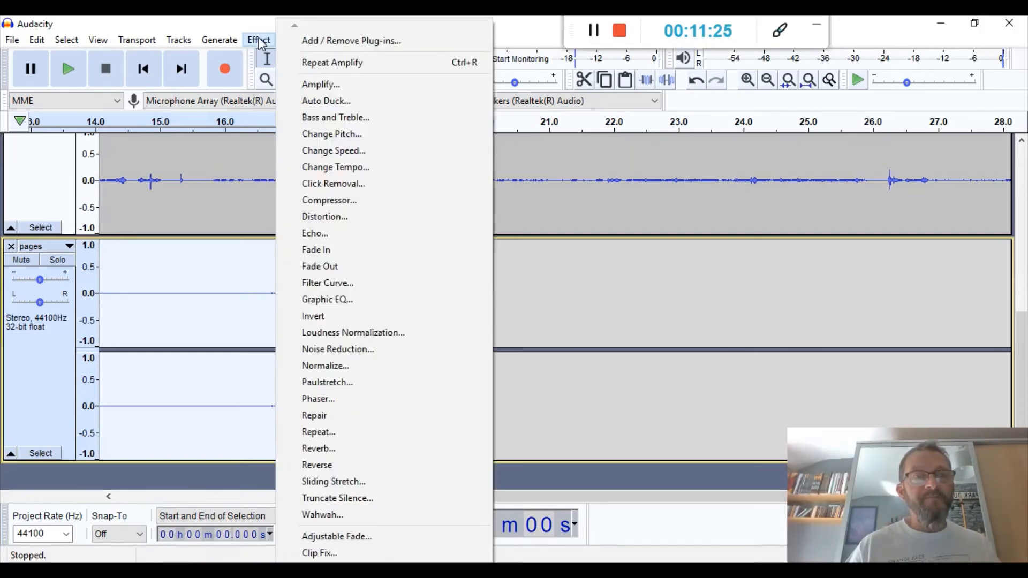
left_click(338, 87)
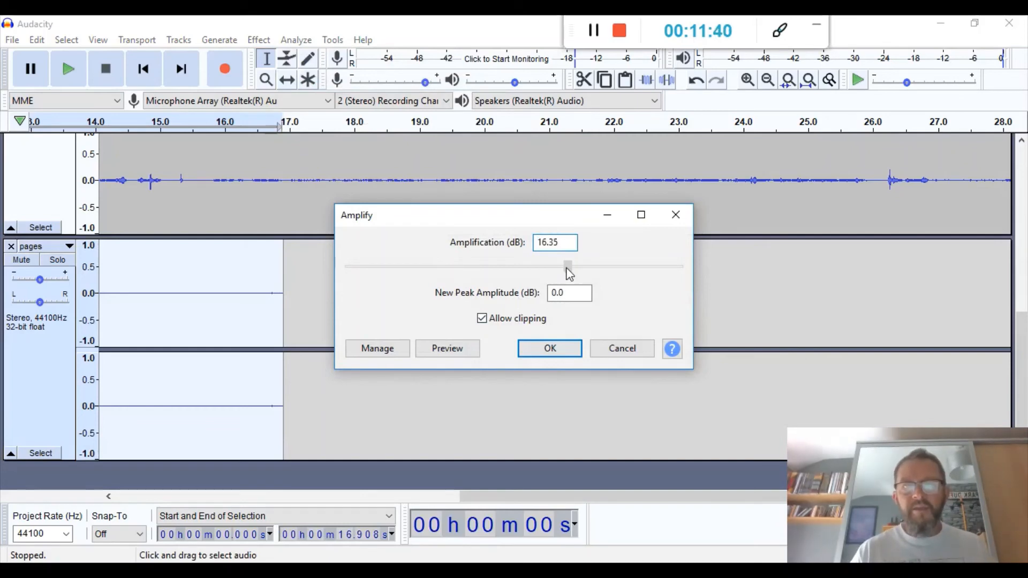
left_click_drag(558, 268, 606, 267)
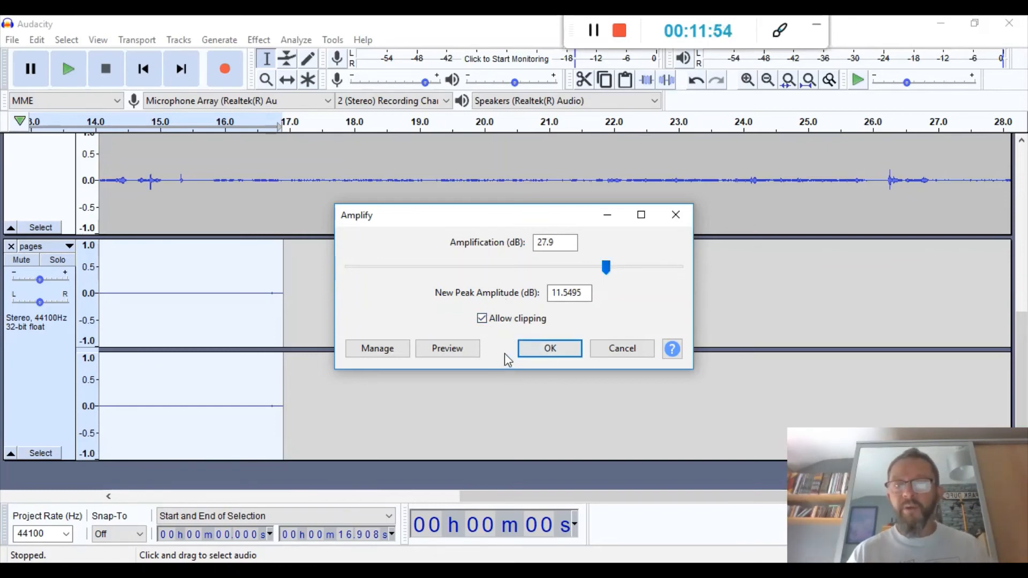
left_click(482, 319)
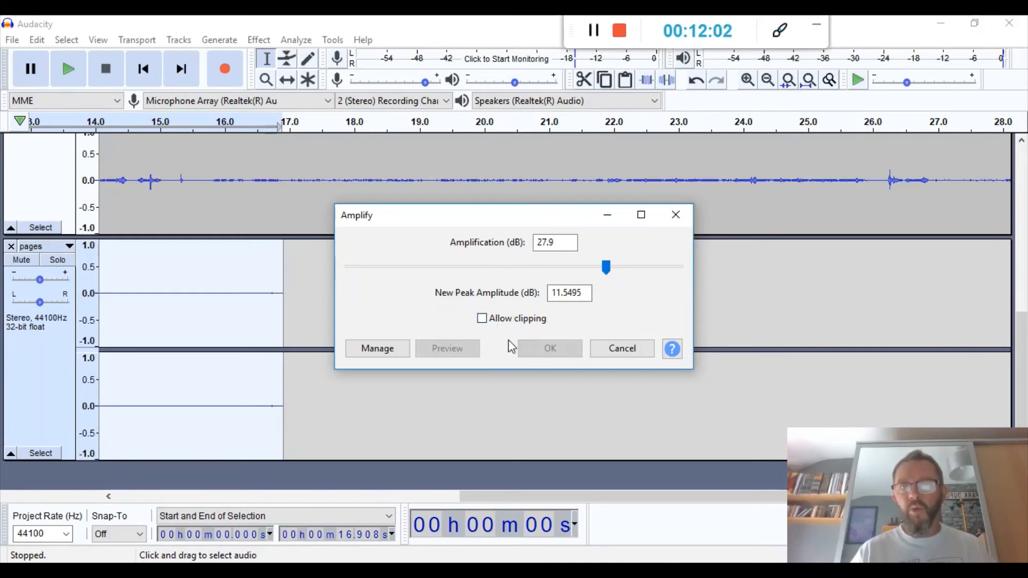
left_click(482, 319)
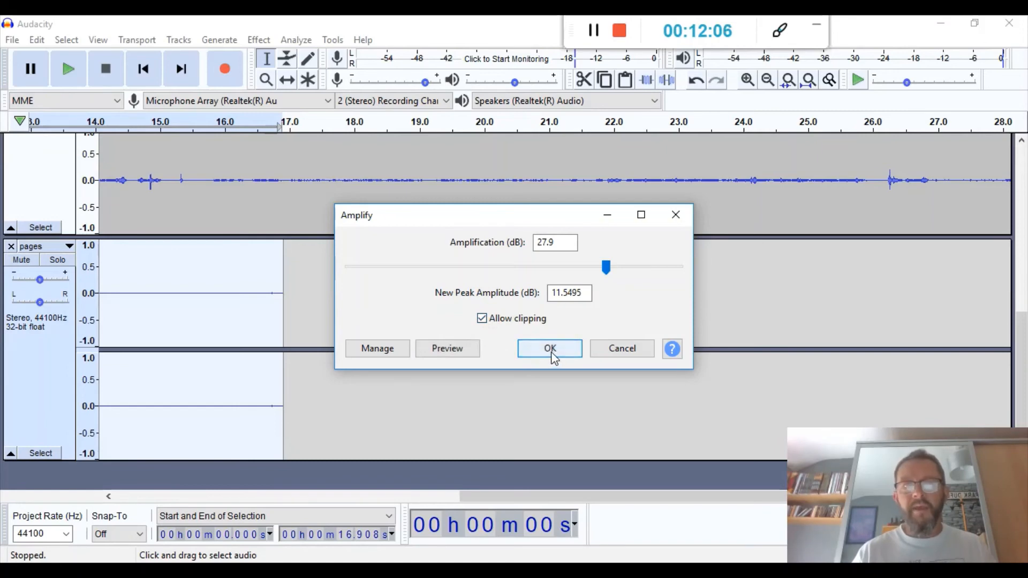
left_click(551, 351)
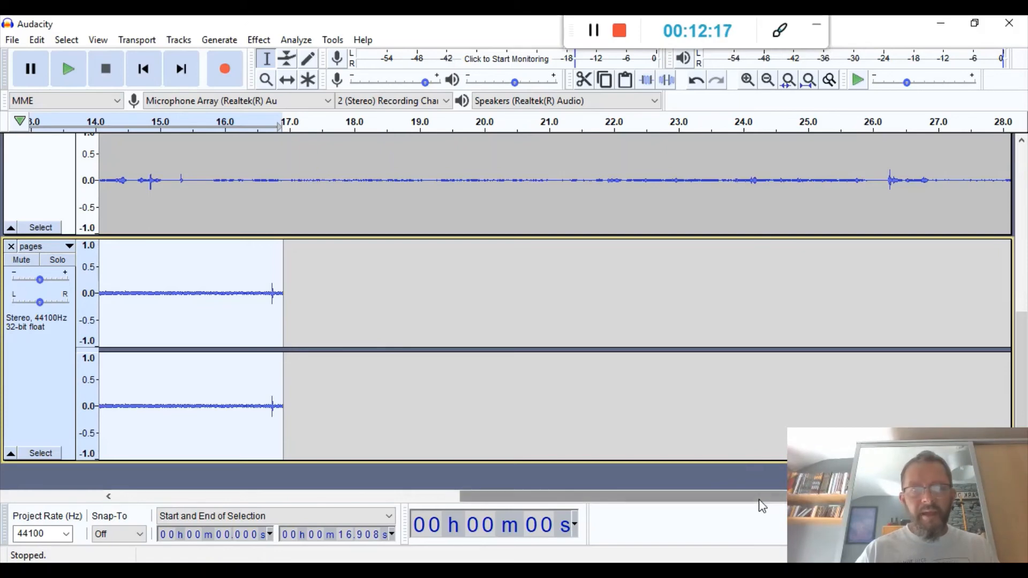
Play all tracks from the beginning to hear the amplified pages recording in the mix, and stop after the pages clip ends.
left_click_drag(760, 503, 356, 522)
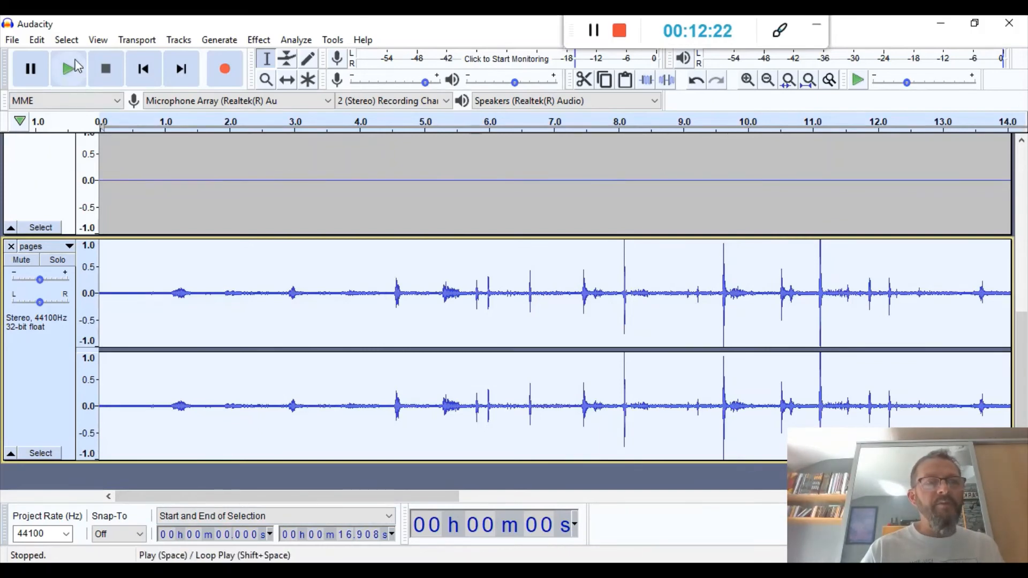
left_click(144, 68)
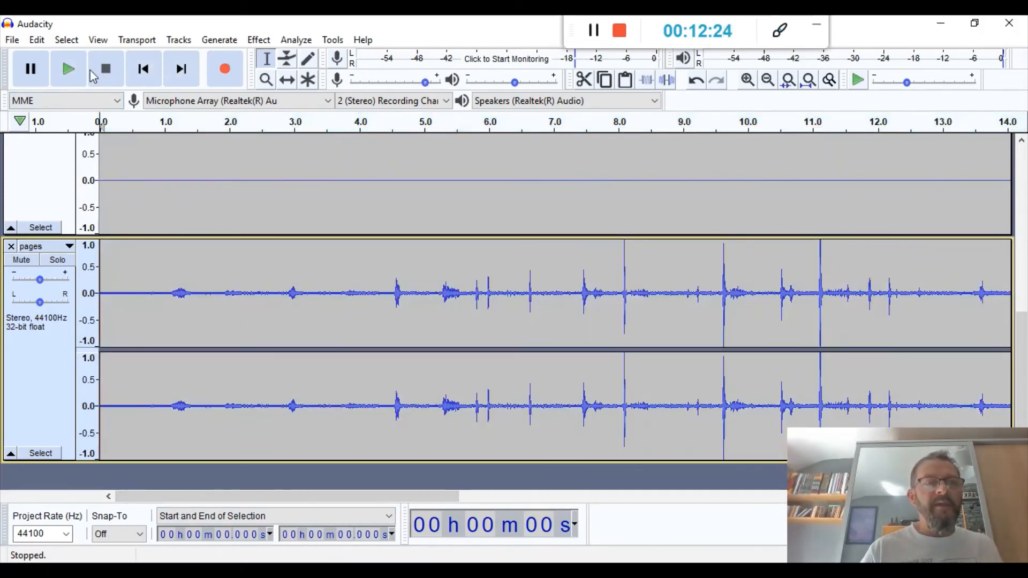
left_click(70, 70)
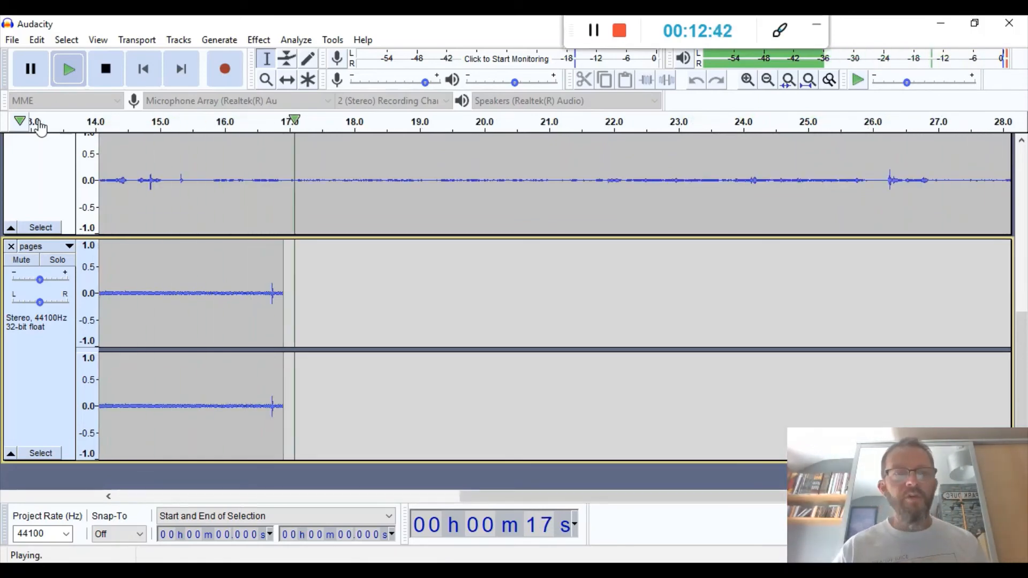
left_click(100, 78)
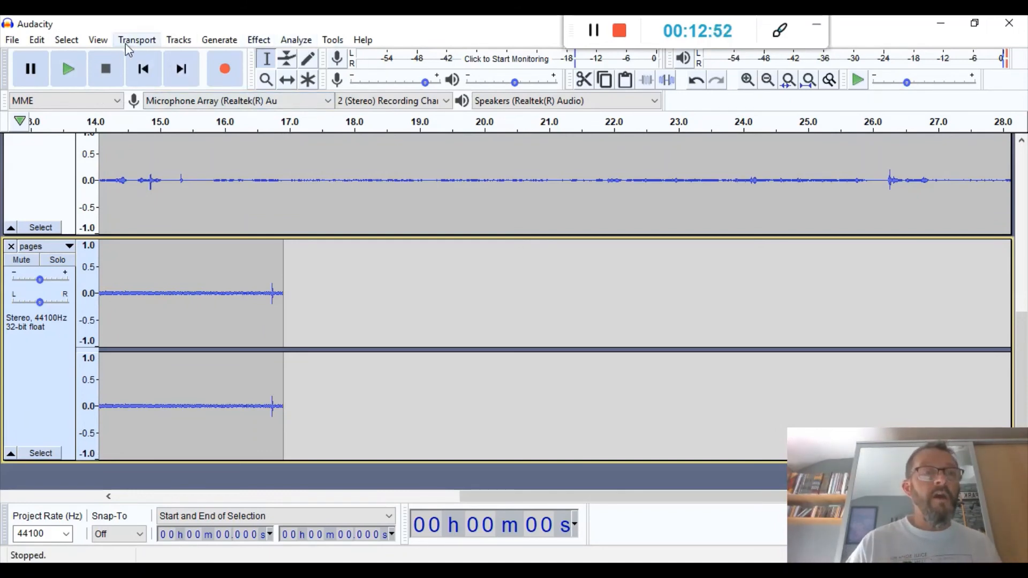
Add a new stereo track below the pages track and name it Voice1.
left_click(179, 40)
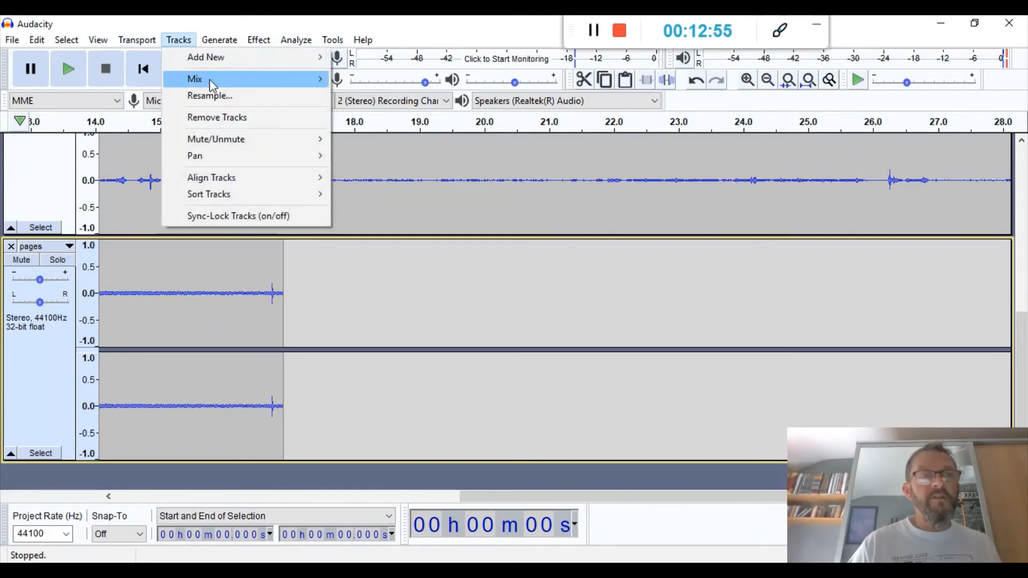
mouse_move(219, 80)
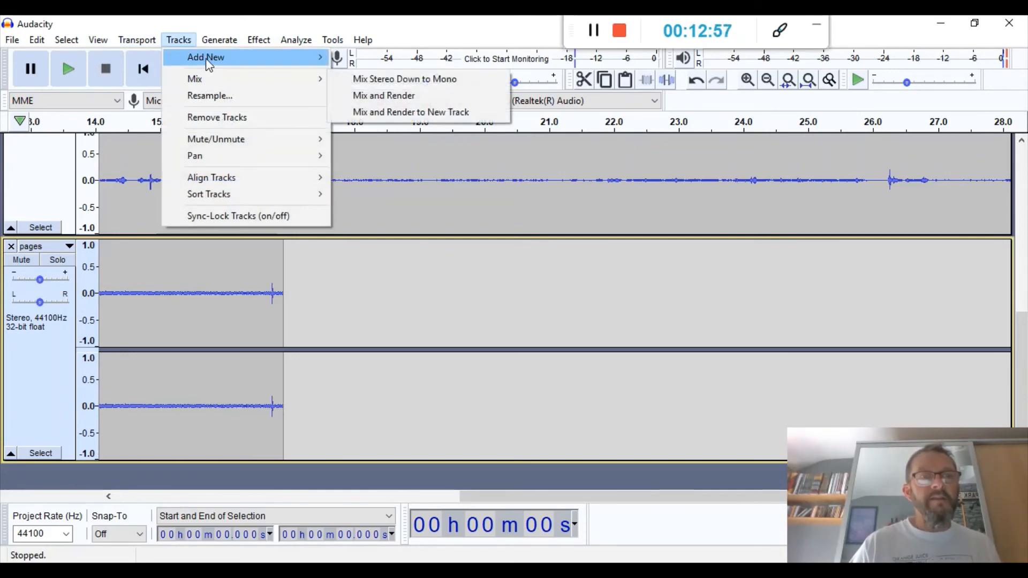
mouse_move(220, 57)
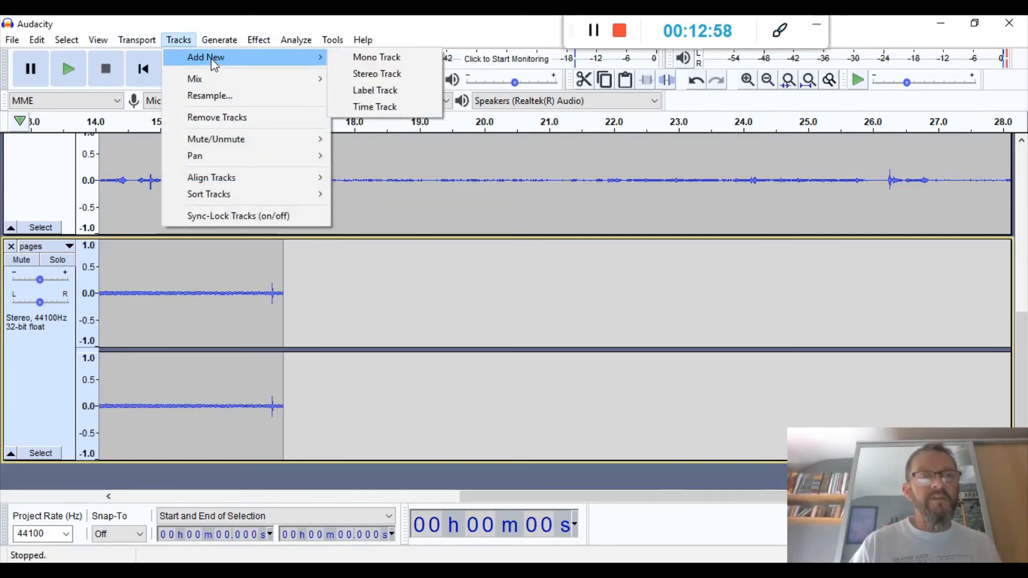
left_click(367, 75)
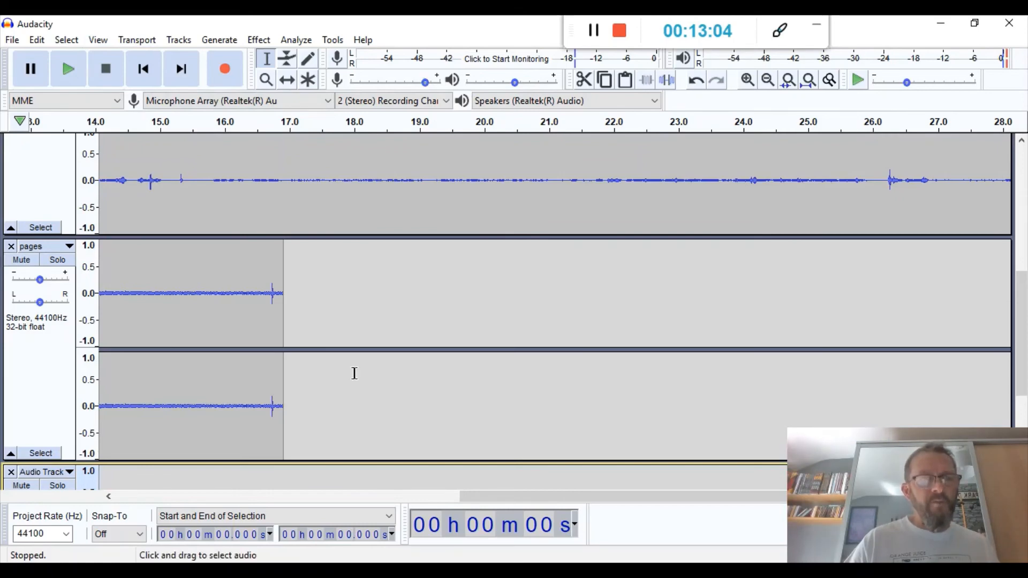
scroll(782, 451, "down", 5)
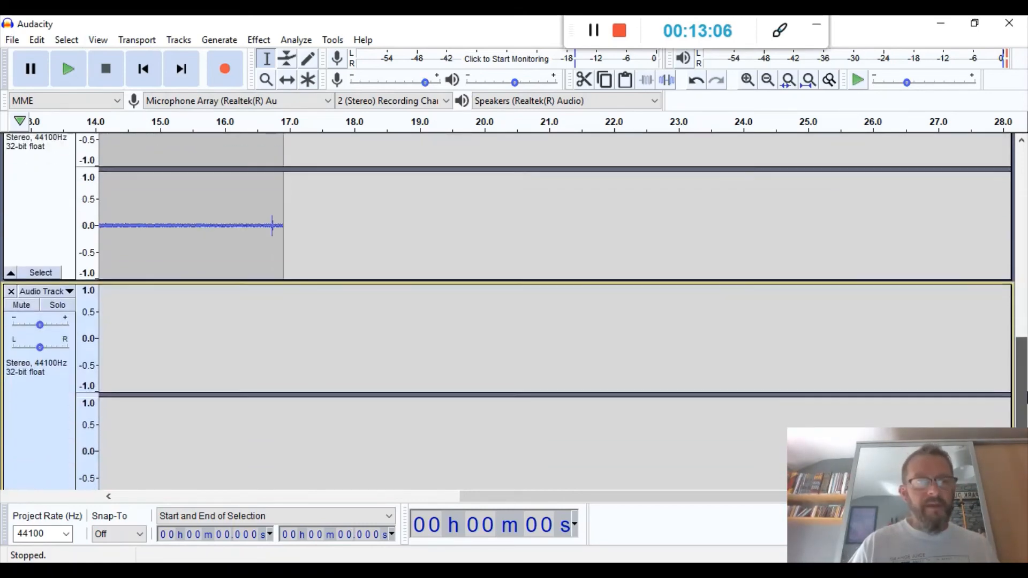
left_click(69, 259)
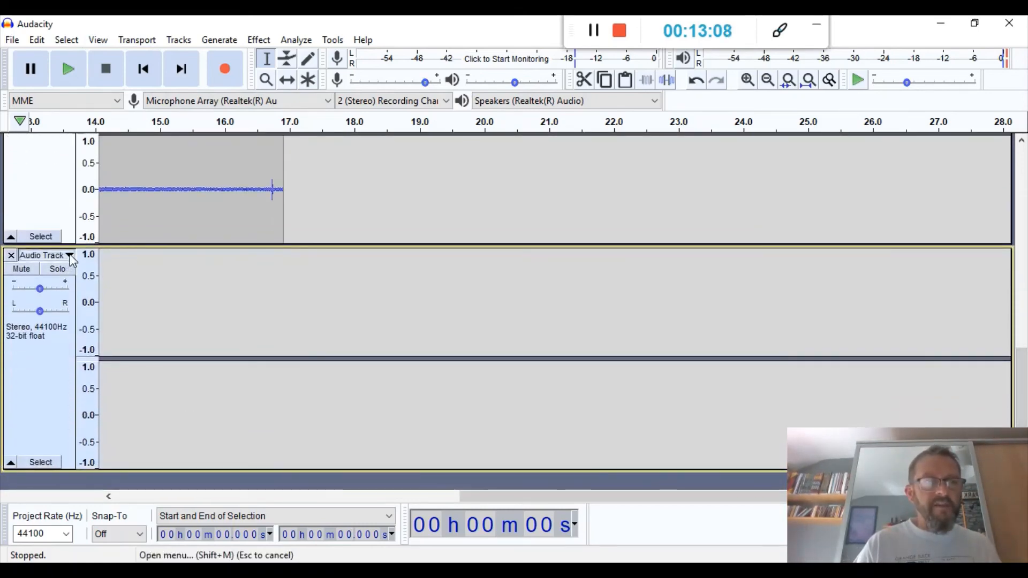
left_click(68, 281)
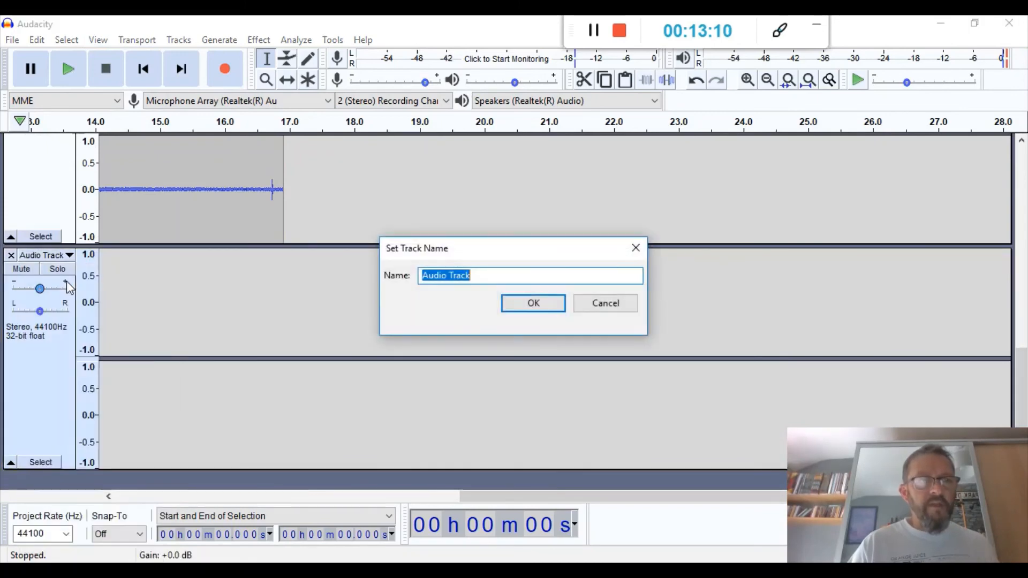
type("Voice1")
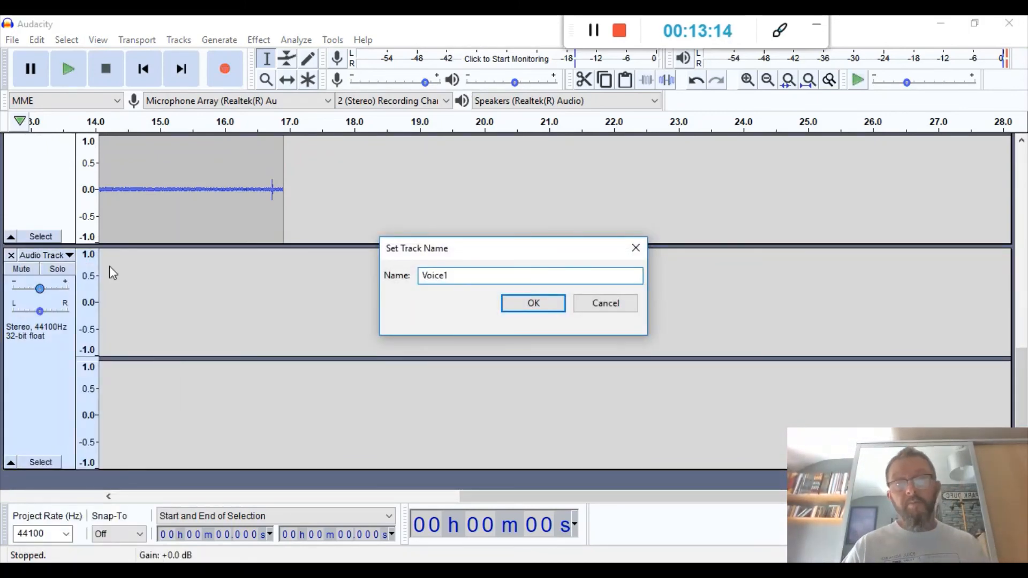
left_click(534, 303)
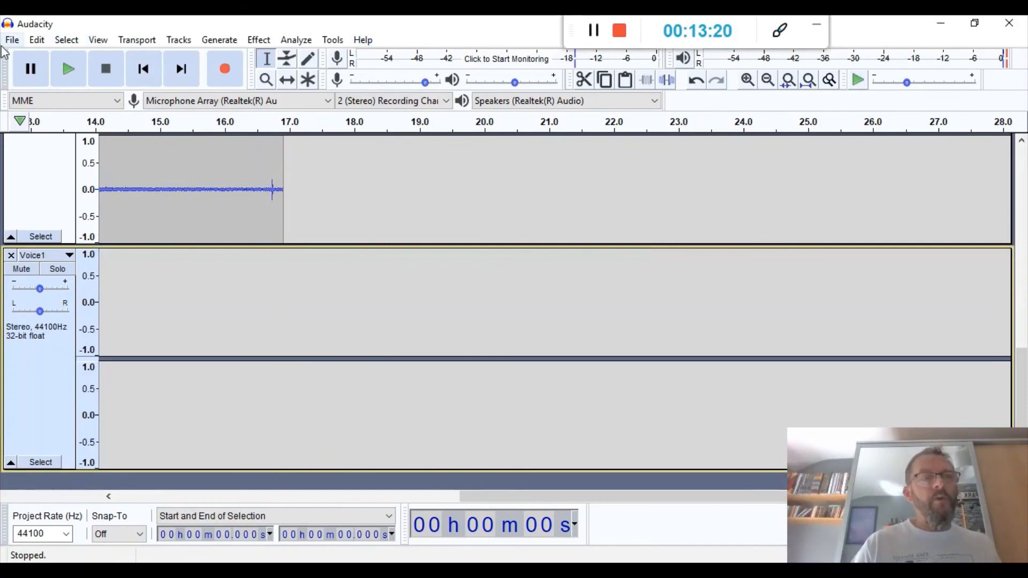
Record about 28 seconds of speech into the Voice1 track from time zero, and play all tracks back from the beginning to check the mix.
left_click(232, 75)
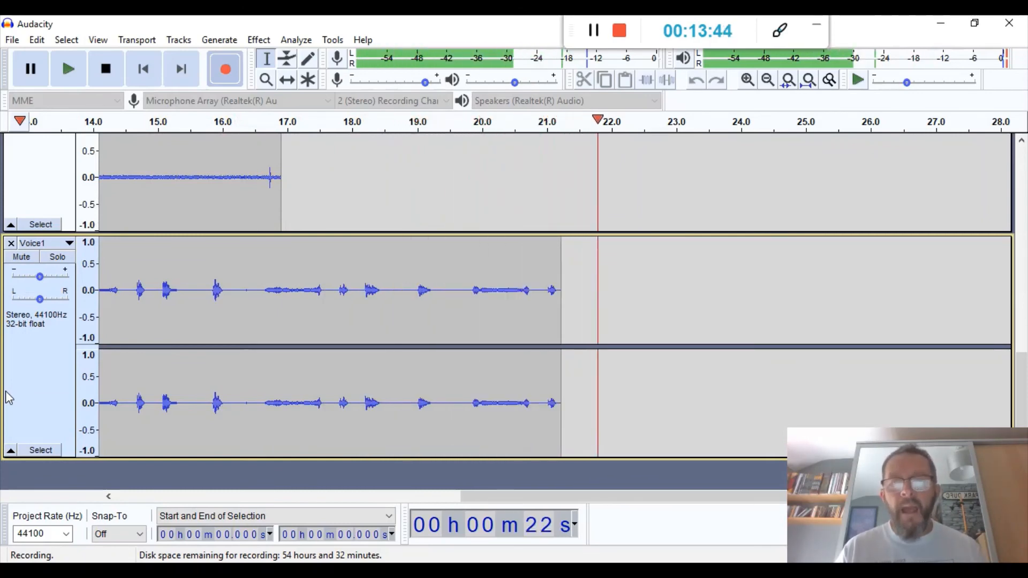
left_click(108, 75)
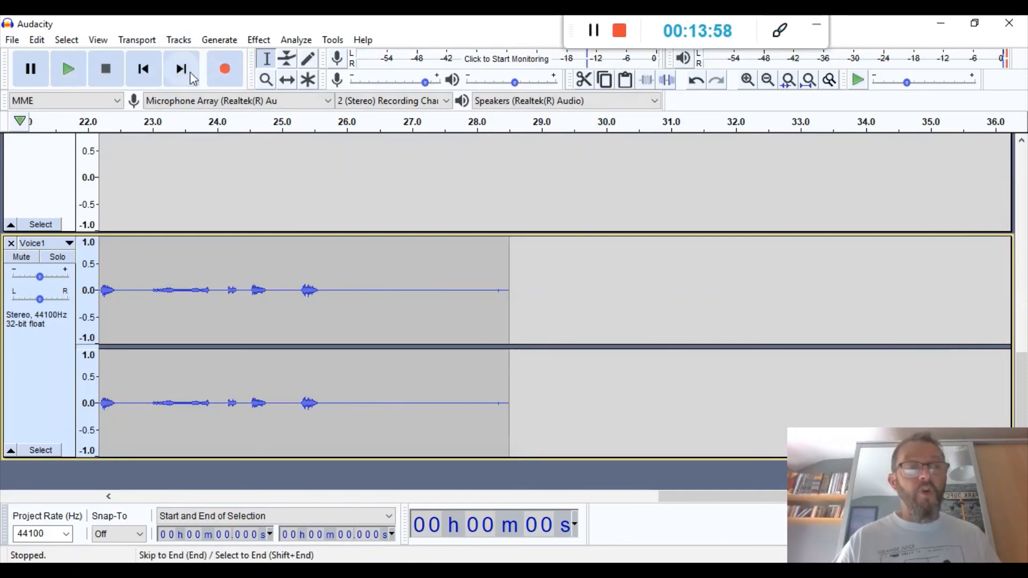
left_click(143, 69)
left_click(70, 68)
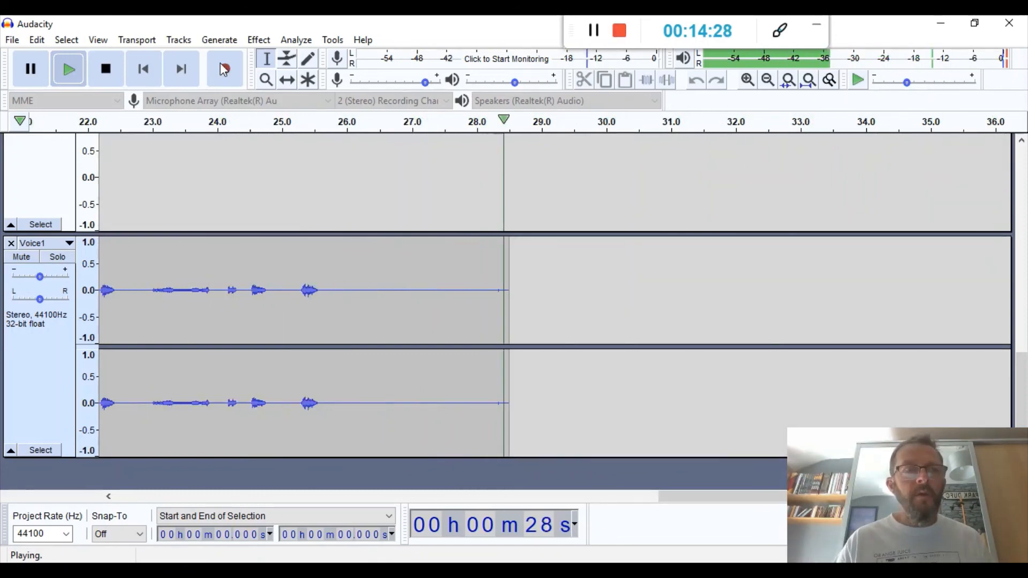
left_click(106, 69)
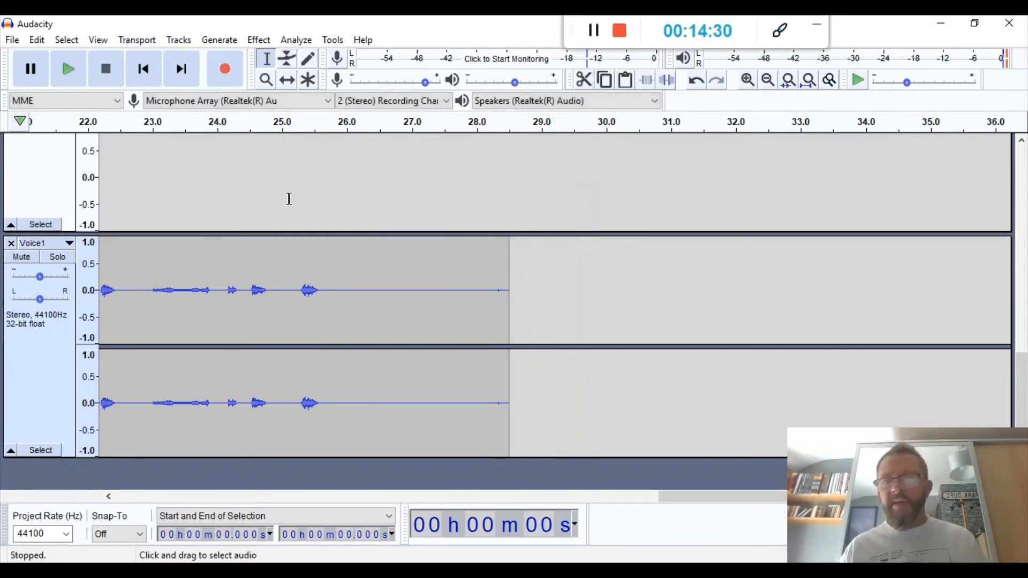